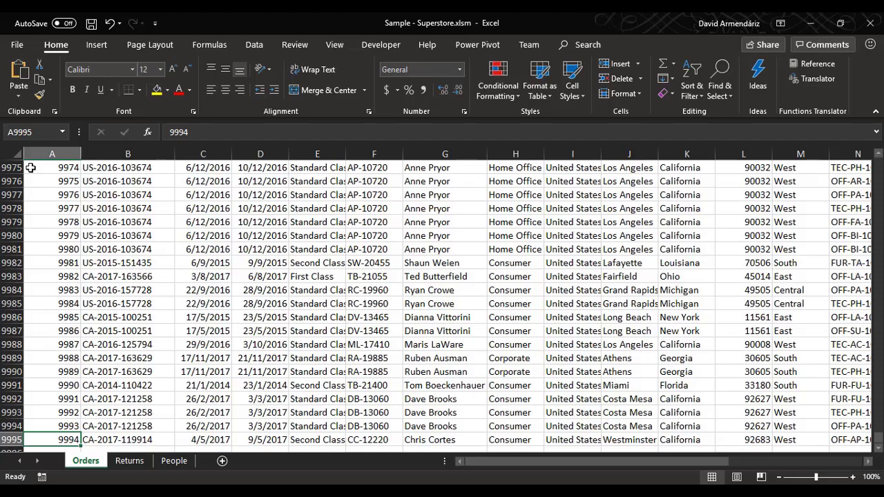
Move to the top of column A, across to the Profit header at the end of row 1, and back to cell A1.
{"action": "key", "text": "ctrl+Up"}
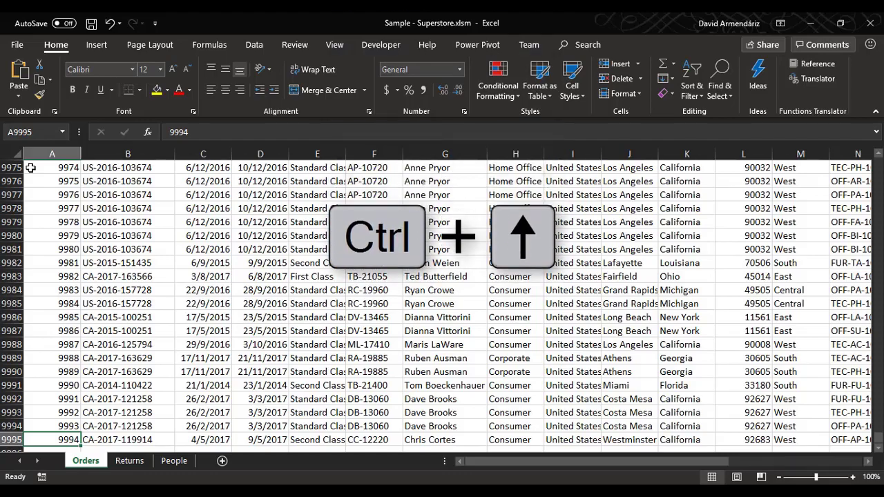
{"action": "key", "text": "ctrl+Up"}
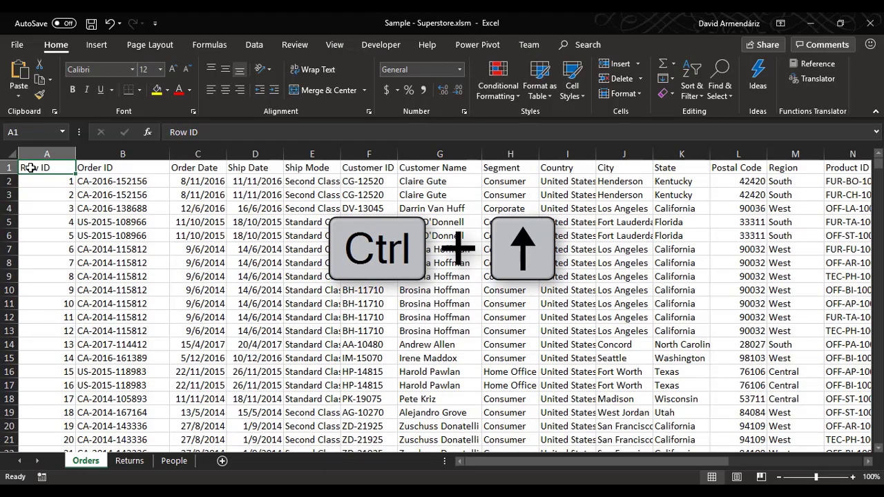
{"action": "key", "text": "ctrl+Right"}
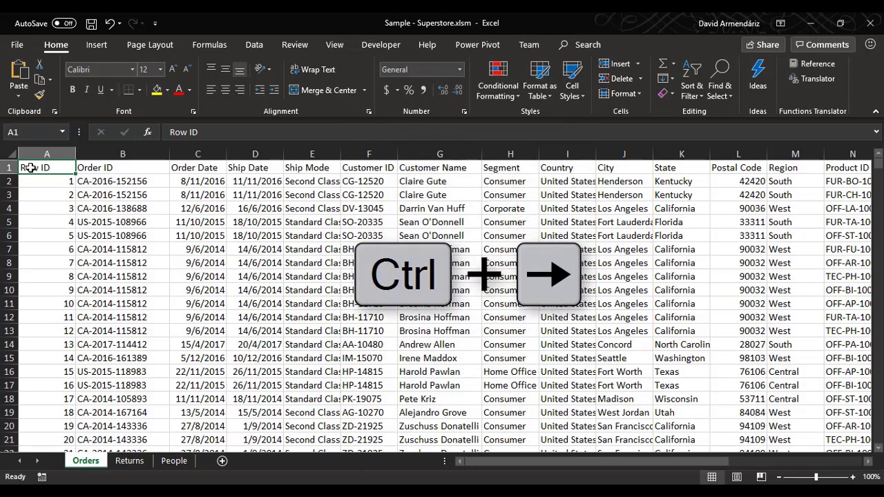
{"action": "key", "text": "ctrl+Right"}
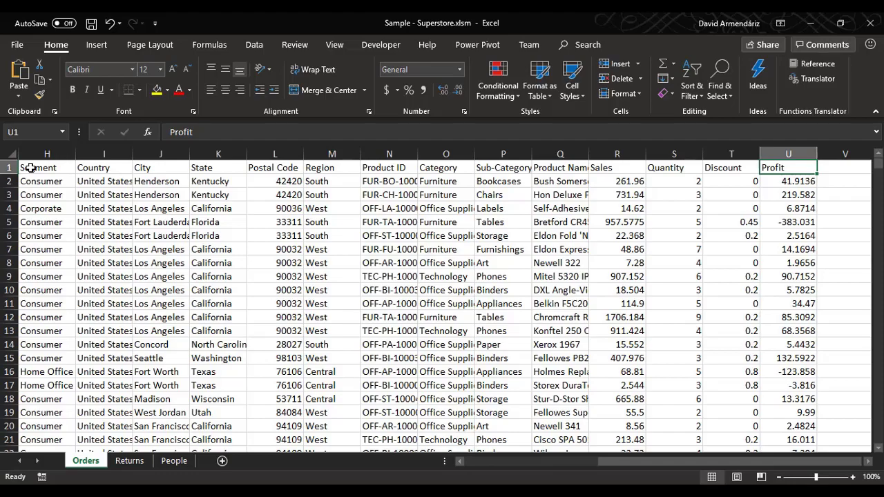
{"action": "key", "text": "ctrl+Left"}
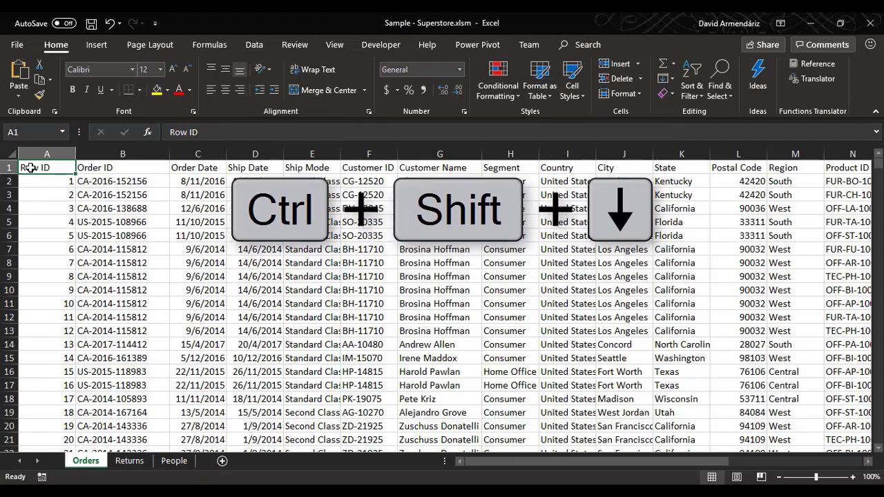
Select the column A data from A1 to its last row, and separately the header row from A1 through Profit, returning to A1 each time.
{"action": "key", "text": "ctrl+shift+Down"}
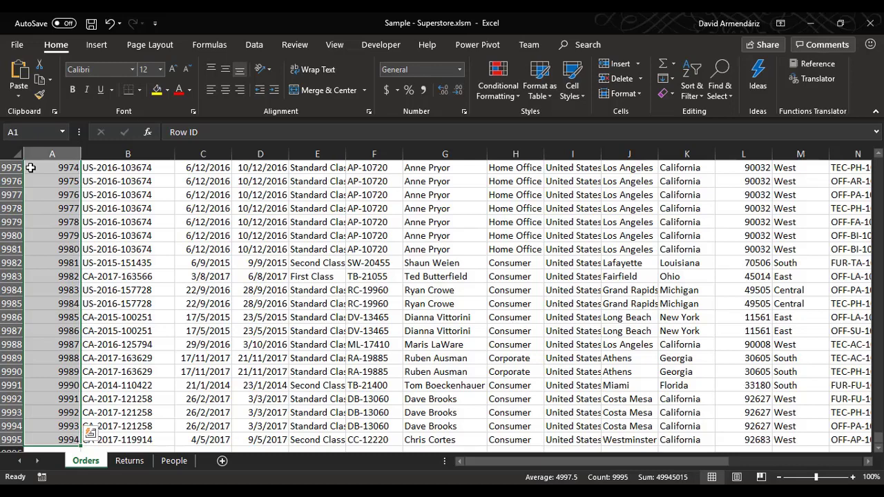
{"action": "key", "text": "ctrl+Home"}
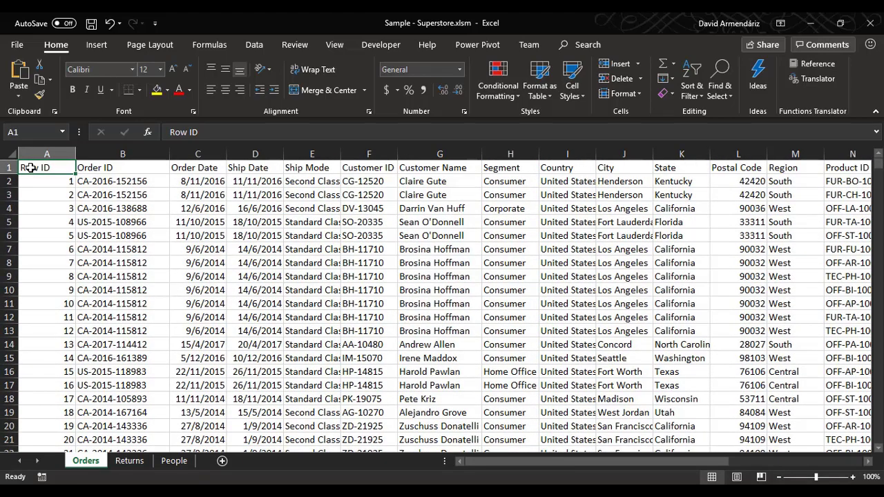
{"action": "key", "text": "ctrl+Right"}
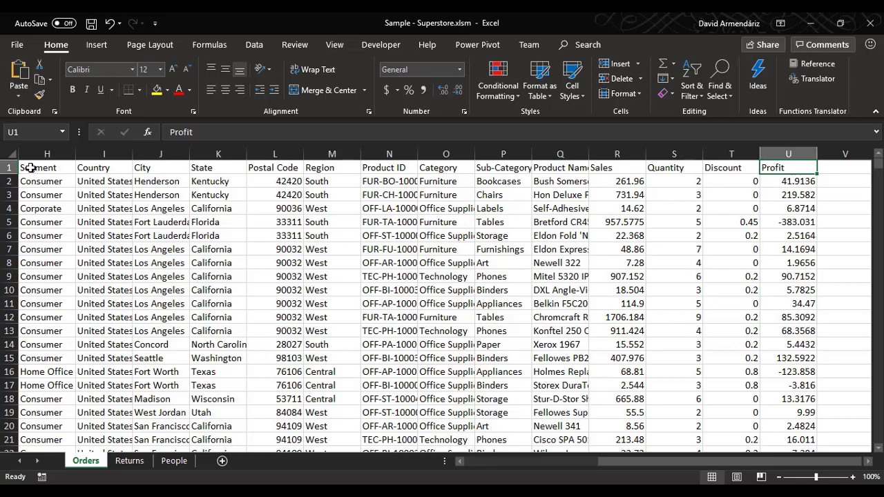
{"action": "key", "text": "ctrl+Home"}
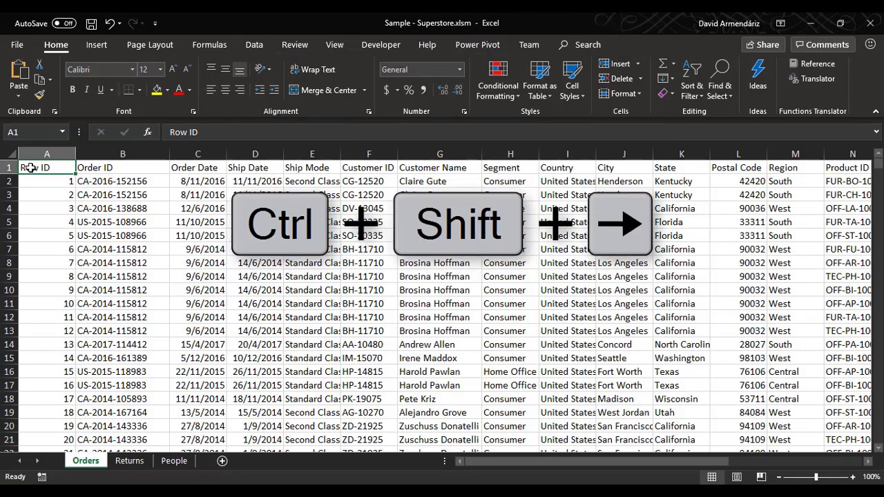
{"action": "key", "text": "ctrl+shift+Right"}
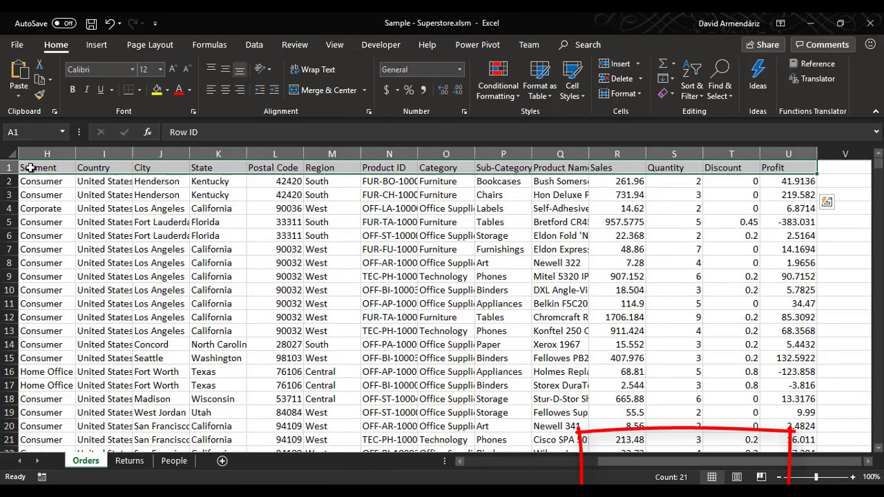
{"action": "key", "text": "ctrl+Home"}
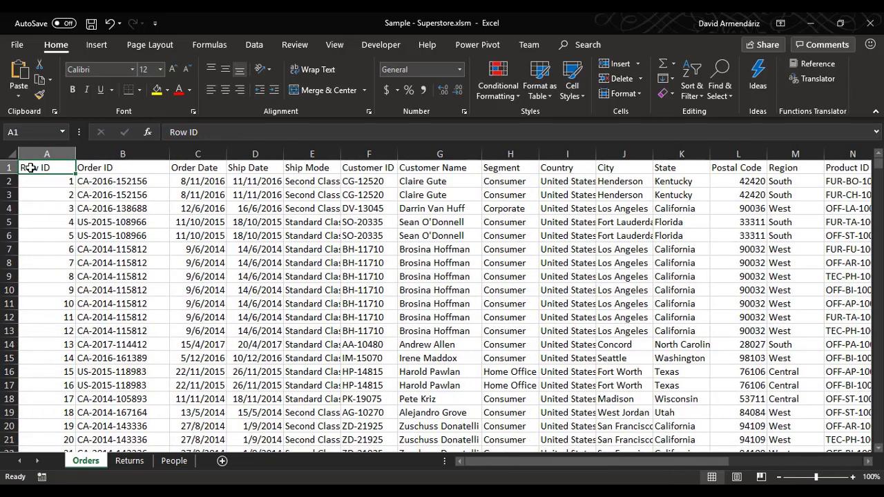
Select the row 3 data from A3 to the last filled column, shrink the selection back to A3, and return to A1.
{"action": "key", "text": "Down"}
{"action": "key", "text": "Down"}
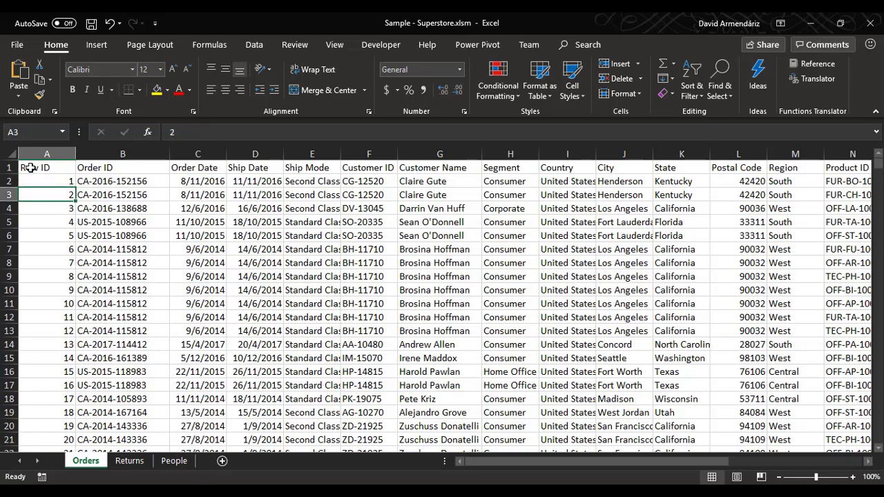
{"action": "key", "text": "Down"}
{"action": "key", "text": "Up"}
{"action": "key", "text": "ctrl+shift+Right"}
{"action": "key", "text": "ctrl+shift+Left"}
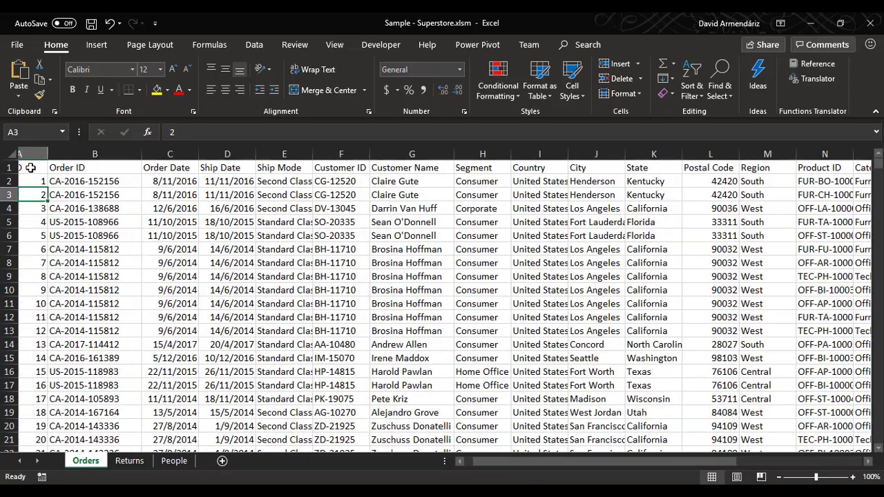
{"action": "key", "text": "Up"}
{"action": "key", "text": "Up"}
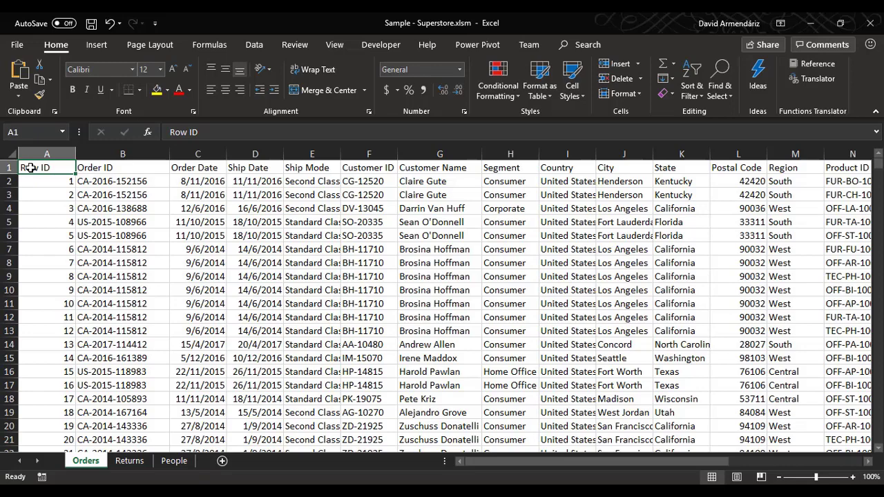
Extend a selection from A1 across all headers and down to the last record, and return to A1.
{"action": "key", "text": "ctrl+shift+Right"}
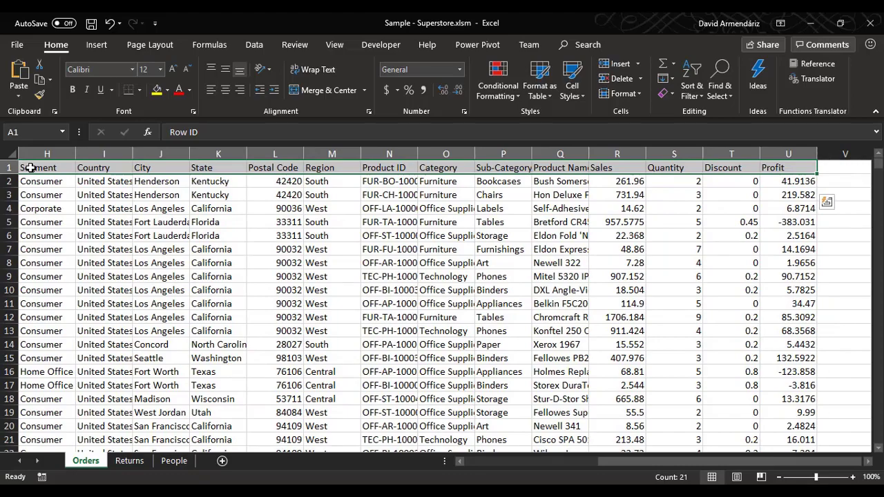
{"action": "key", "text": "ctrl+shift+Down"}
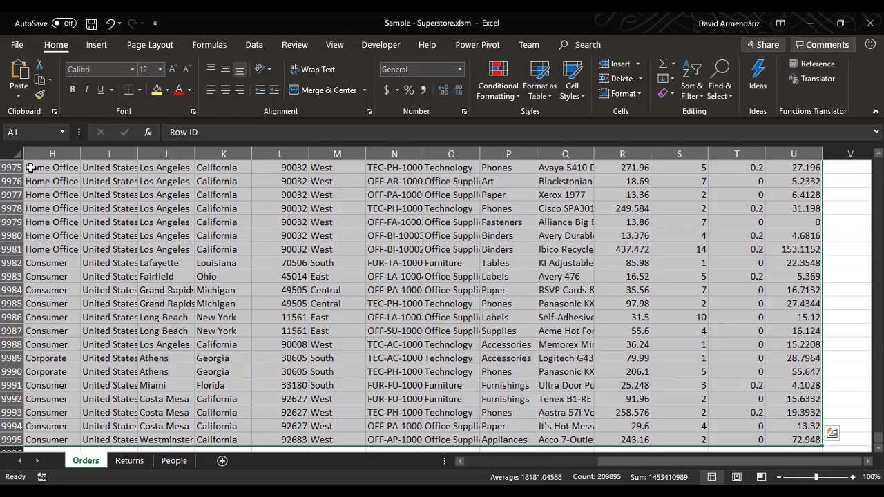
{"action": "key", "text": "ctrl+Home"}
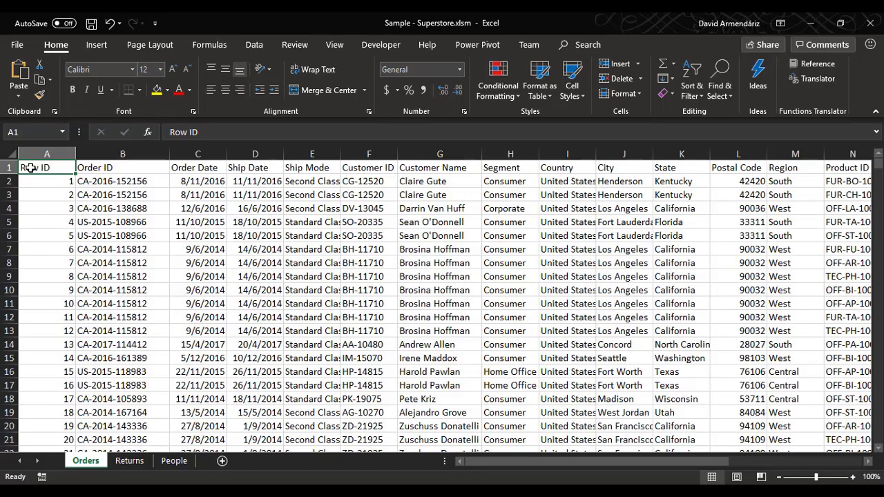
Select the entire data region around A1 in one operation, and clear the selection back to A1.
{"action": "key", "text": "ctrl+shift+space"}
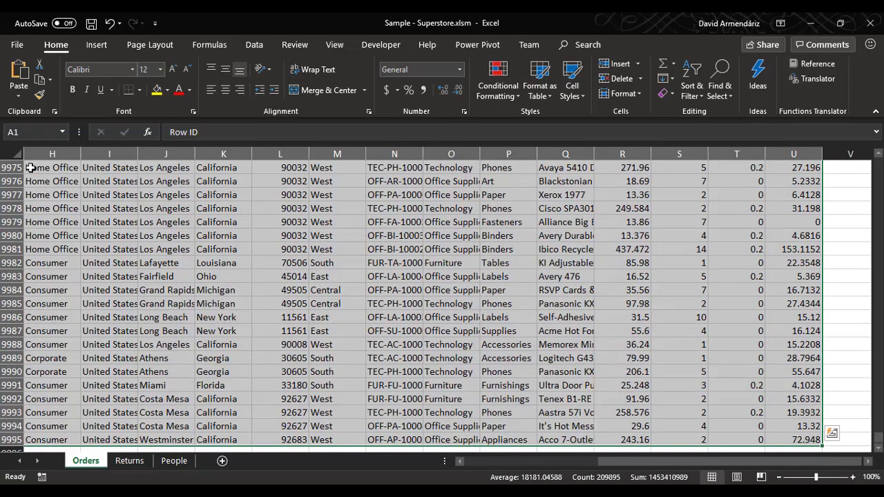
{"action": "key", "text": "ctrl+BackSpace"}
{"action": "left_click", "coordinate": [30, 168]}
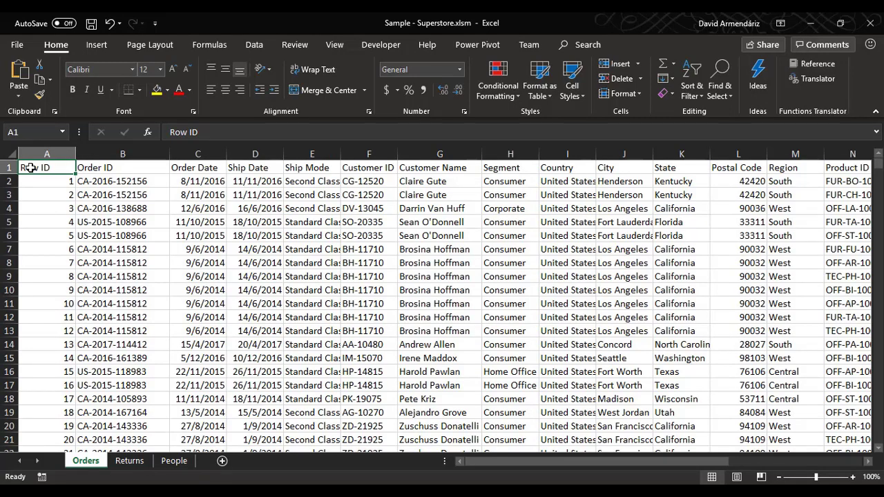
Select only the filled cells of column A, and separately the entire worksheet column A, ending back on A1.
{"action": "key", "text": "ctrl+shift+Down"}
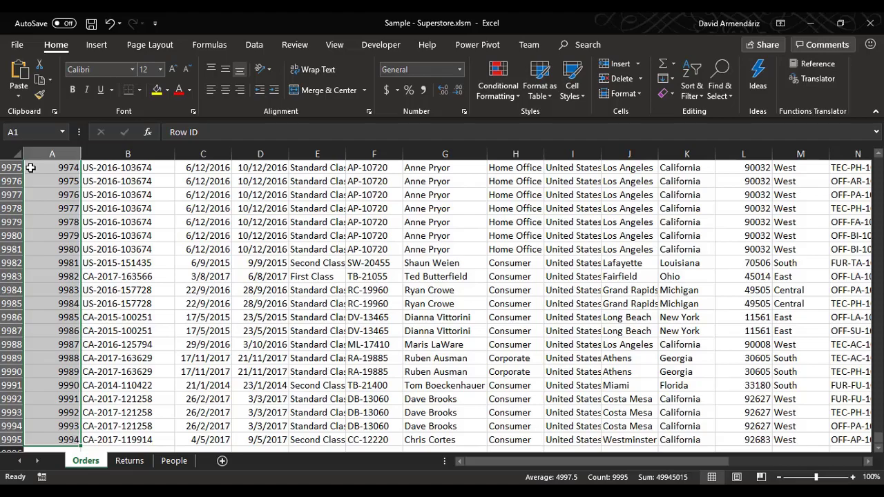
{"action": "key", "text": "ctrl+BackSpace"}
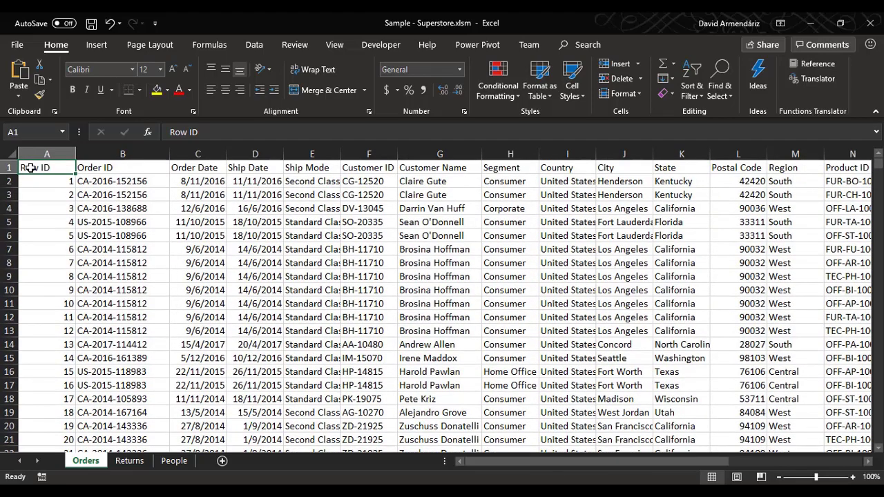
{"action": "key", "text": "ctrl+space"}
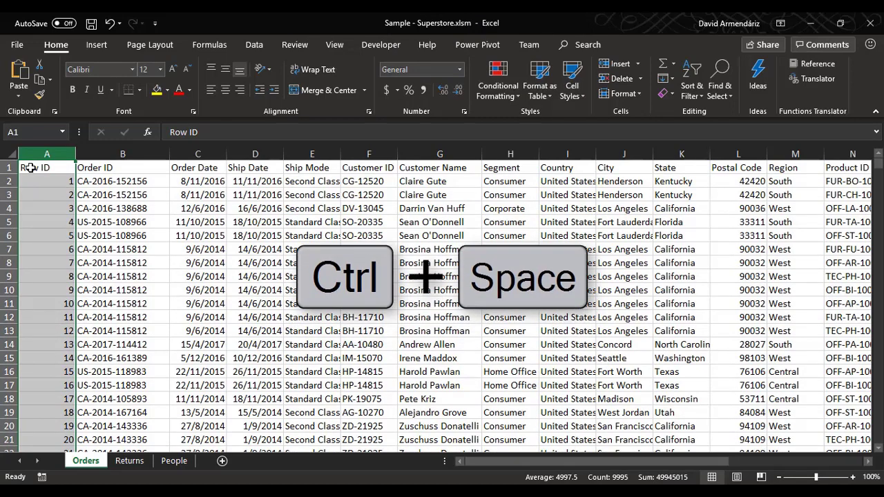
{"action": "left_click", "coordinate": [30, 168]}
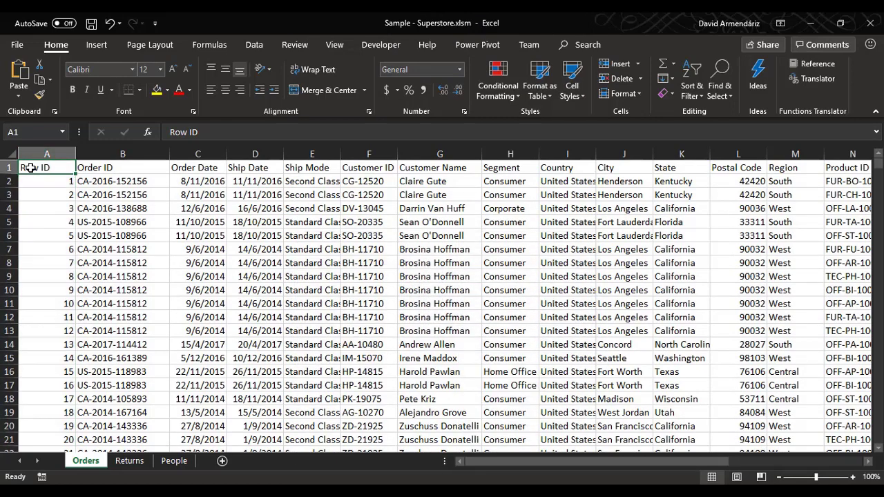
Select the entire worksheet row 1, and clear the selection by moving to the Order ID header in B1.
{"action": "key", "text": "shift+space"}
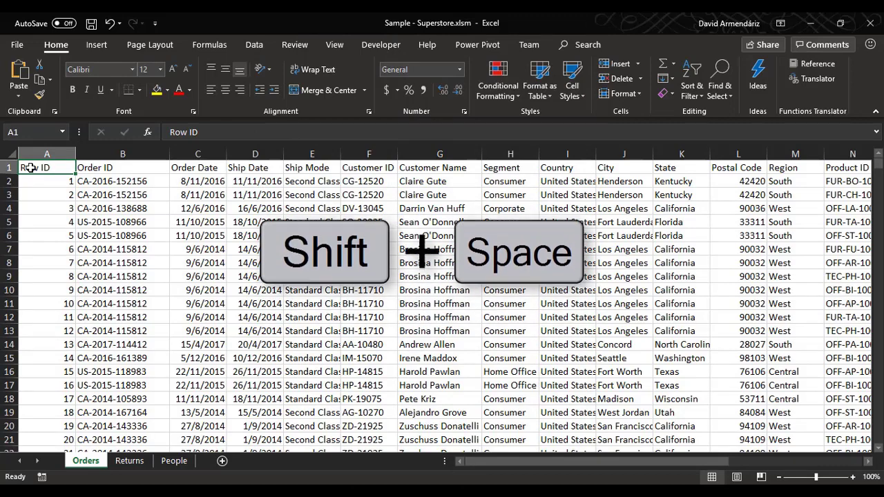
{"action": "key", "text": "shift+space"}
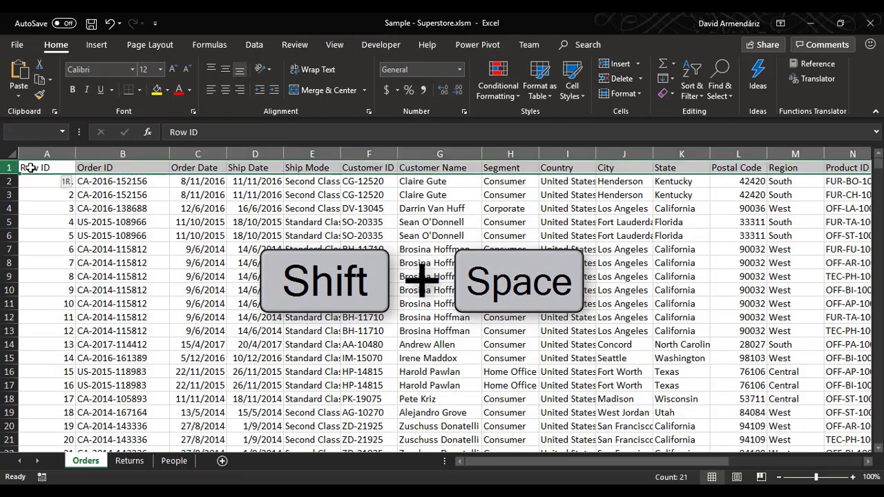
{"action": "key", "text": "Right"}
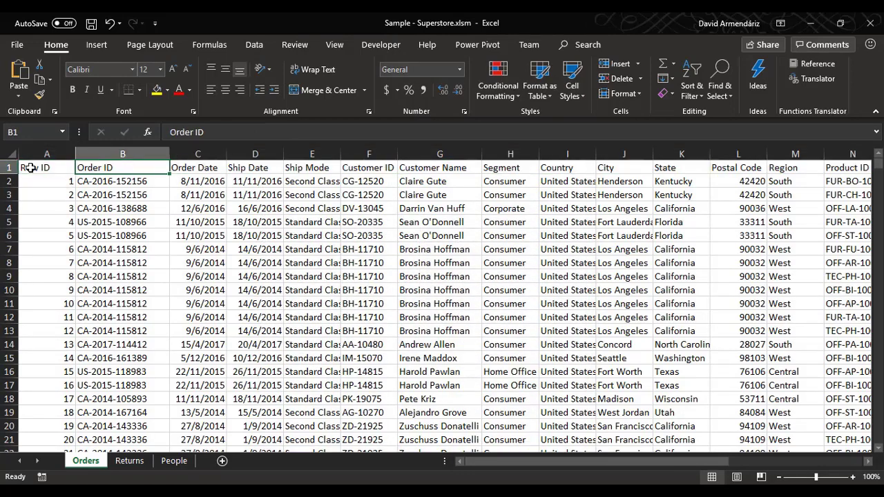
Select the whole Order ID column and insert four blank columns before it.
{"action": "key", "text": "Right"}
{"action": "key", "text": "Left"}
{"action": "key", "text": "ctrl+shift+Down"}
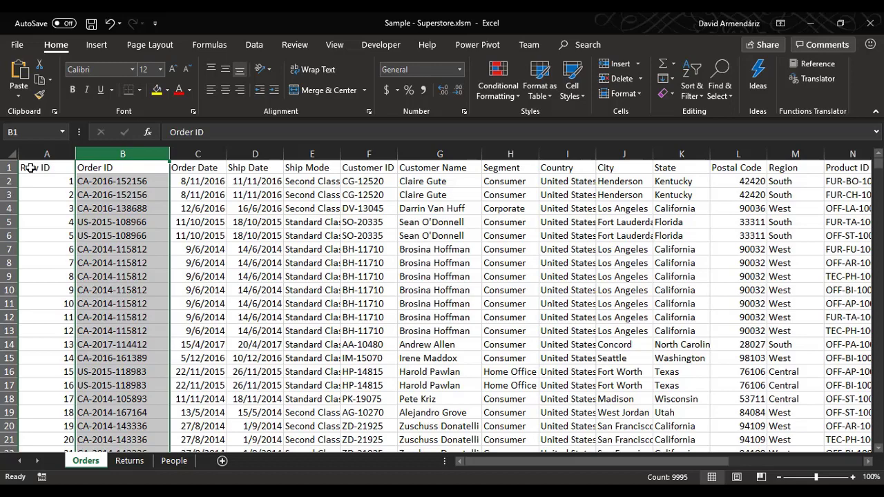
{"action": "key", "text": "ctrl+KP_Add"}
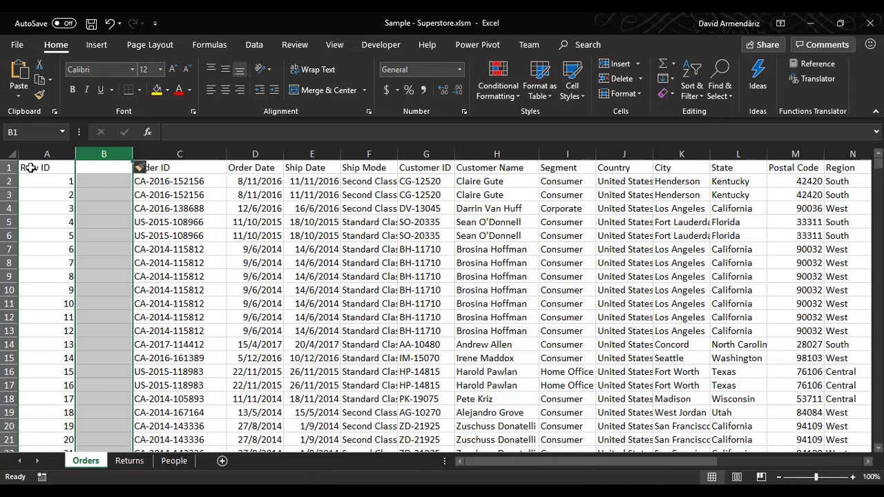
{"action": "key", "text": "ctrl+KP_Add"}
{"action": "key", "text": "ctrl+KP_Add"}
{"action": "key", "text": "ctrl+KP_Add"}
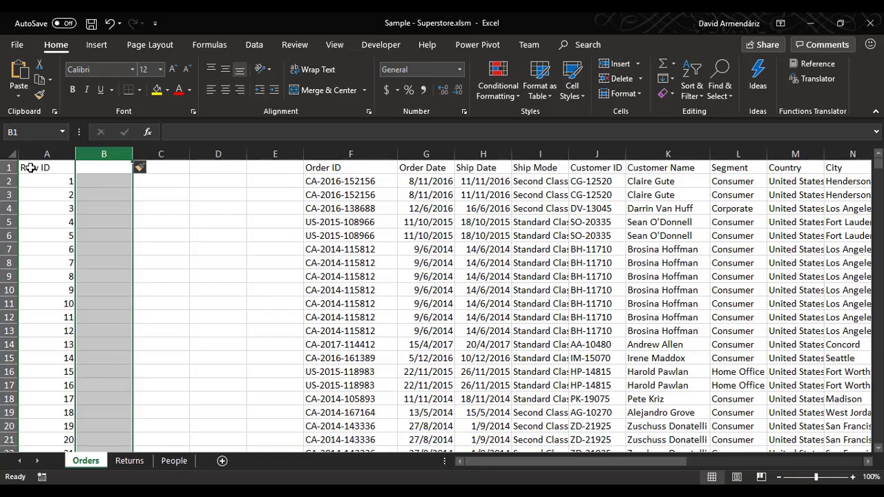
Delete the four blank columns between Row ID and Order ID, and return to A1.
{"action": "key", "text": "ctrl+KP_Subtract"}
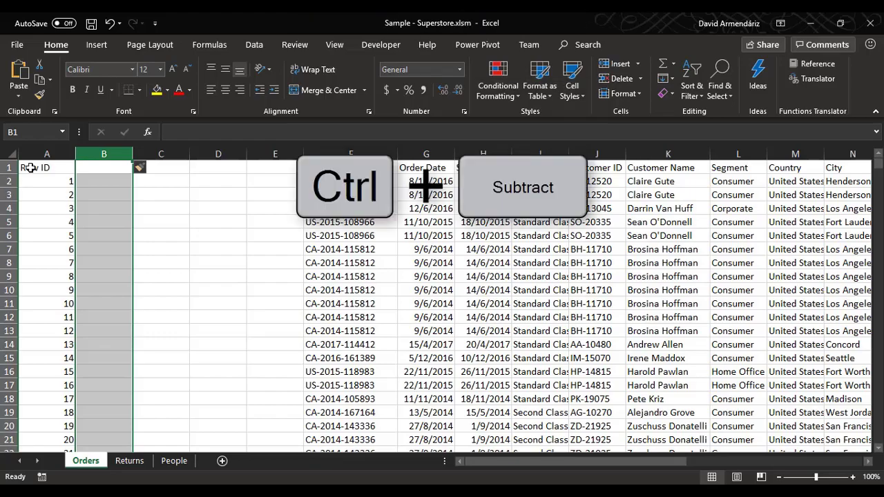
{"action": "key", "text": "ctrl+KP_Subtract"}
{"action": "key", "text": "ctrl+KP_Subtract"}
{"action": "key", "text": "ctrl+KP_Subtract"}
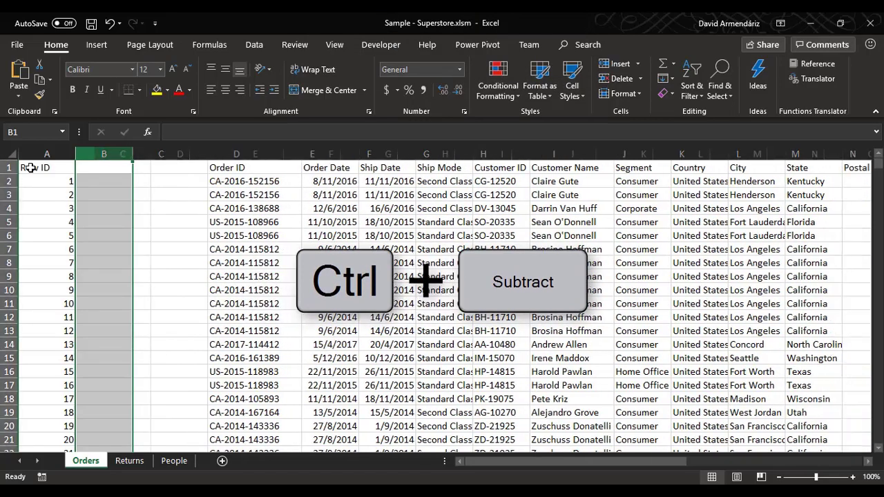
{"action": "left_click", "coordinate": [30, 168]}
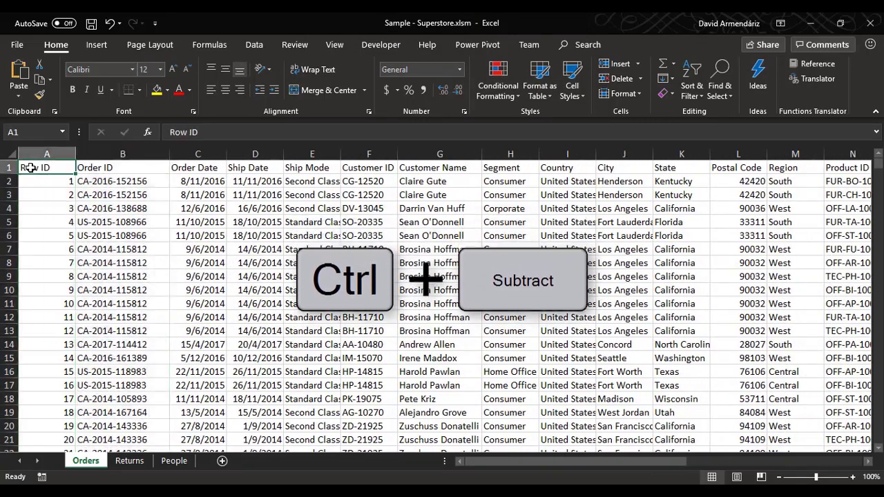
Select the entire row 3 and insert four blank rows above its record.
{"action": "key", "text": "Down"}
{"action": "key", "text": "Down"}
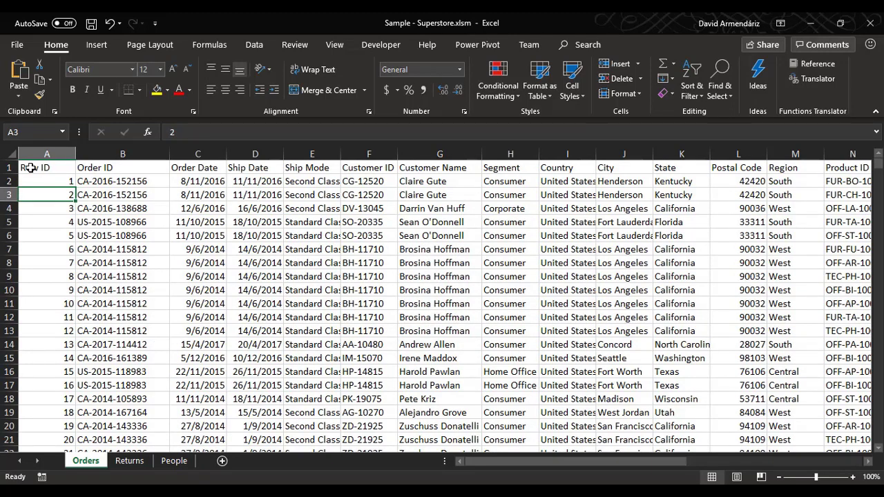
{"action": "key", "text": "shift+space"}
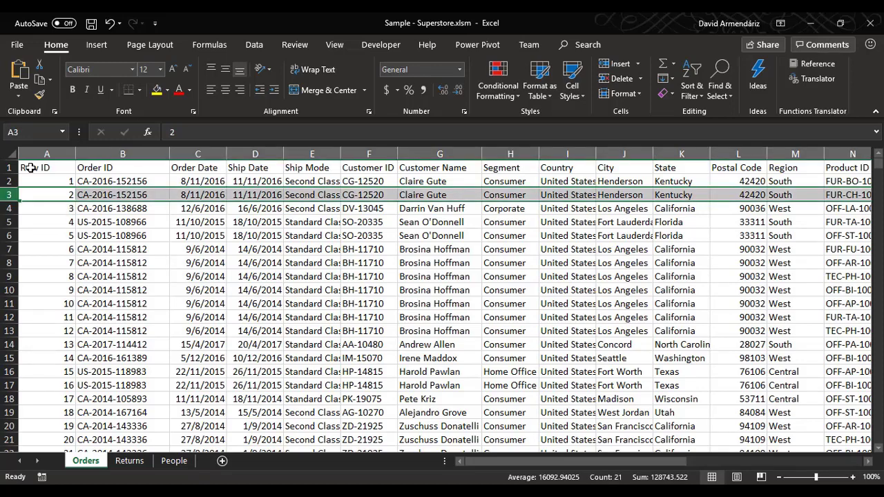
{"action": "key", "text": "ctrl+shift+plus"}
{"action": "key", "text": "ctrl+shift+plus"}
{"action": "key", "text": "ctrl+shift+plus"}
{"action": "key", "text": "ctrl+shift+plus"}
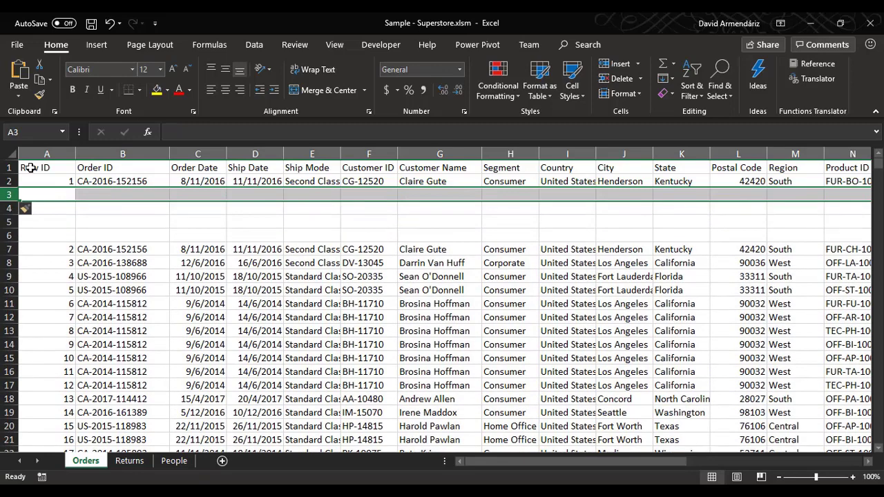
{"action": "key", "text": "ctrl+shift+plus"}
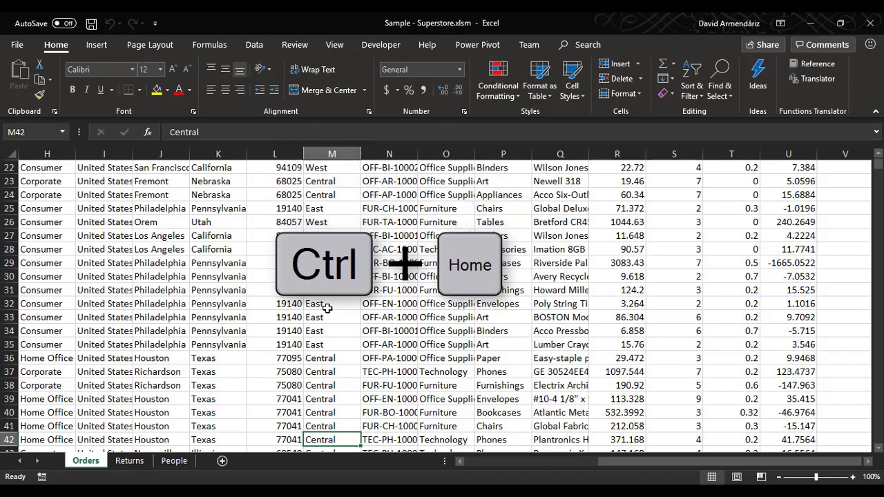
Jump to the first cell A1 of the Orders sheet, and from there to the last used cell U9995.
{"action": "key", "text": "ctrl+Home"}
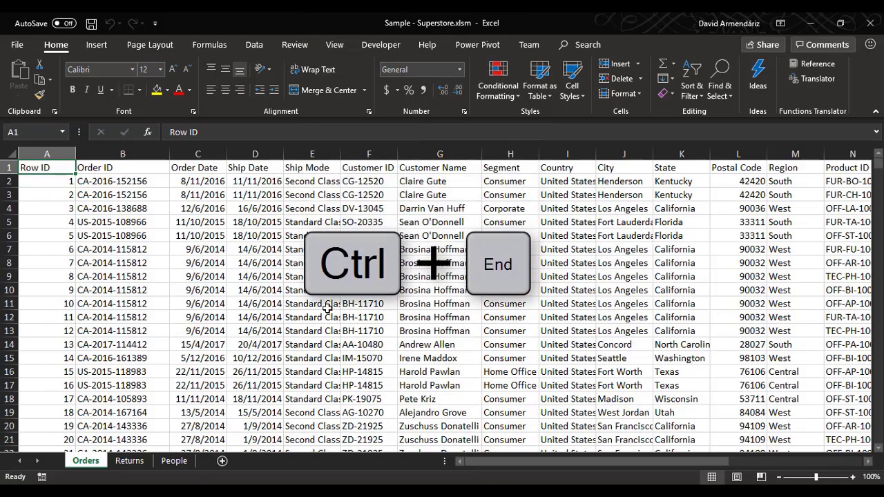
{"action": "key", "text": "ctrl+End"}
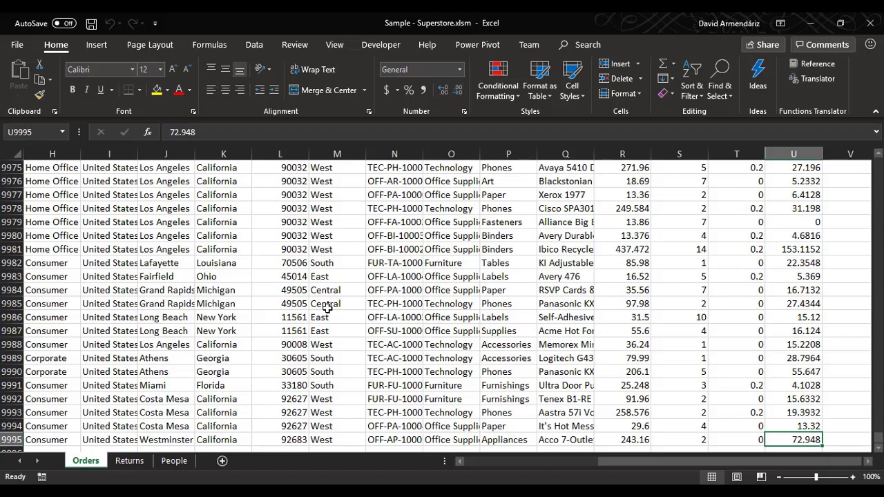
Move cell by cell along row 9994 to column J, and back to the Region value in column M.
{"action": "key", "text": "Up"}
{"action": "key", "text": "Left"}
{"action": "key", "text": "Left"}
{"action": "key", "text": "Left"}
{"action": "key", "text": "Left"}
{"action": "key", "text": "Left"}
{"action": "key", "text": "Left"}
{"action": "key", "text": "Left"}
{"action": "key", "text": "Left"}
{"action": "key", "text": "Left"}
{"action": "key", "text": "Left"}
{"action": "key", "text": "Left"}
{"action": "key", "text": "Left"}
{"action": "key", "text": "Right"}
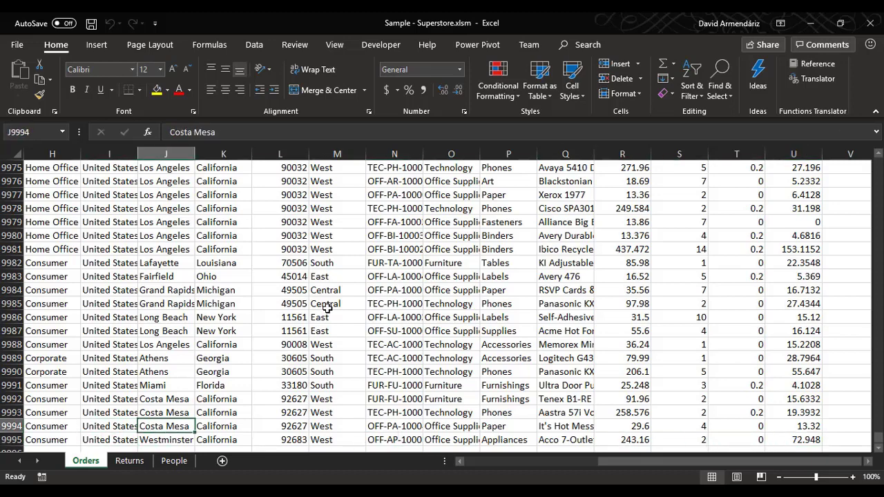
{"action": "key", "text": "Right"}
{"action": "key", "text": "Right"}
{"action": "key", "text": "Right"}
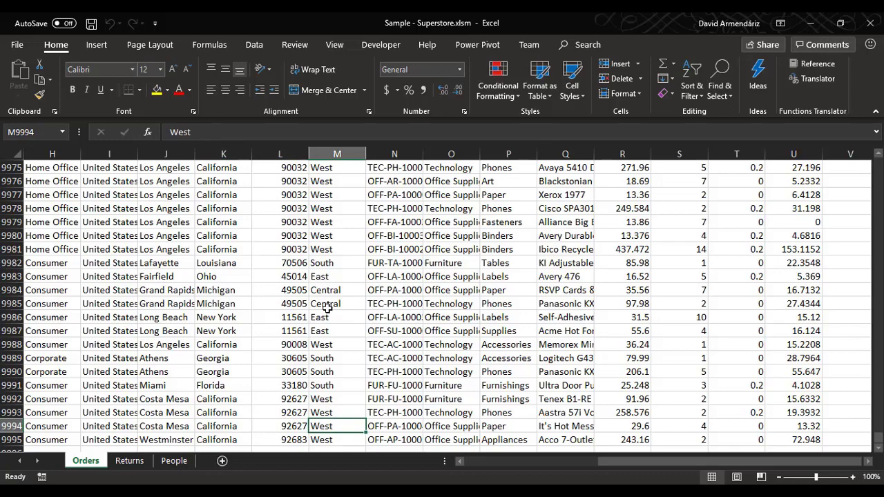
Insert a new worksheet before Orders and enter the formula =rand() in its cell A1.
{"action": "key", "text": "shift+F11"}
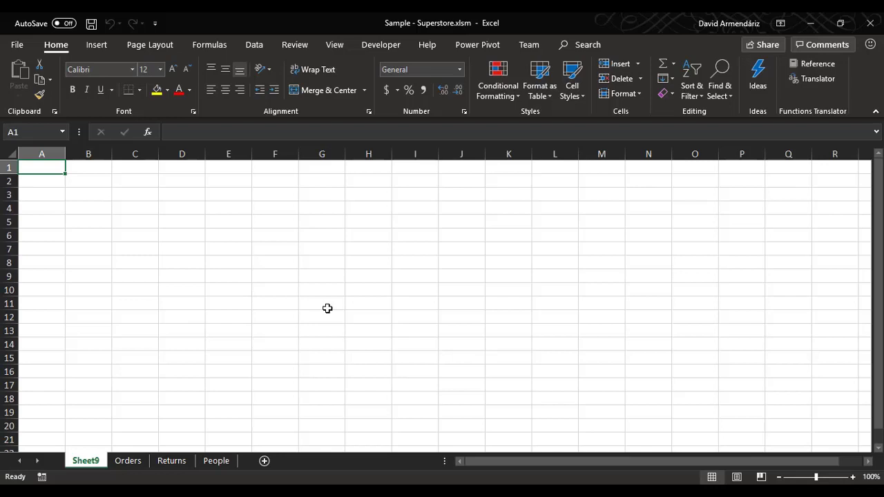
{"action": "type", "text": "=r"}
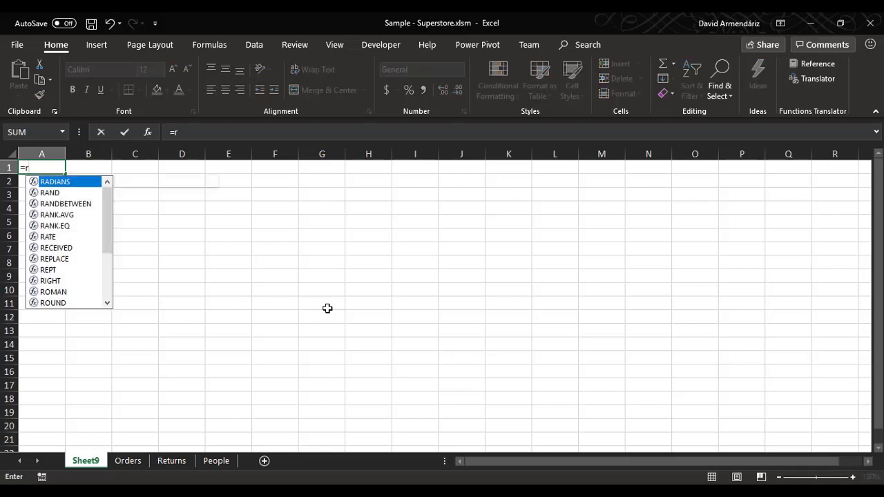
{"action": "type", "text": "and()"}
{"action": "key", "text": "Return"}
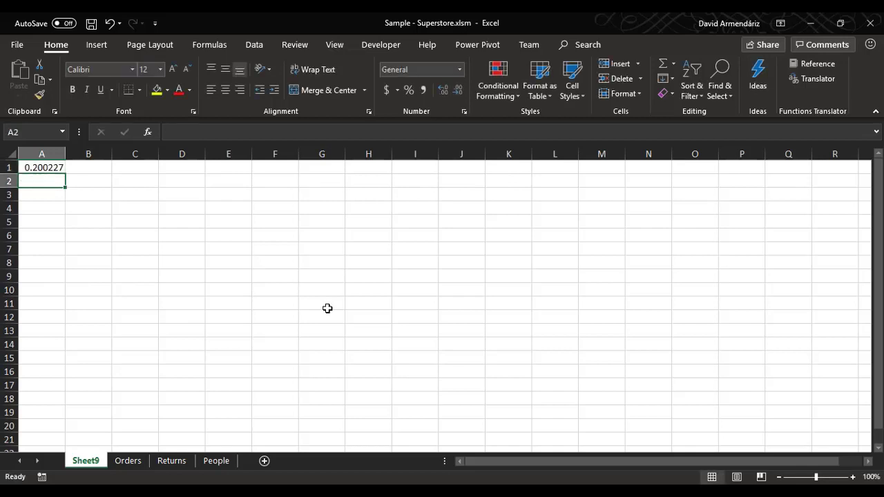
Copy the RAND formula from A1 into the range A2:A20.
{"action": "key", "text": "Up"}
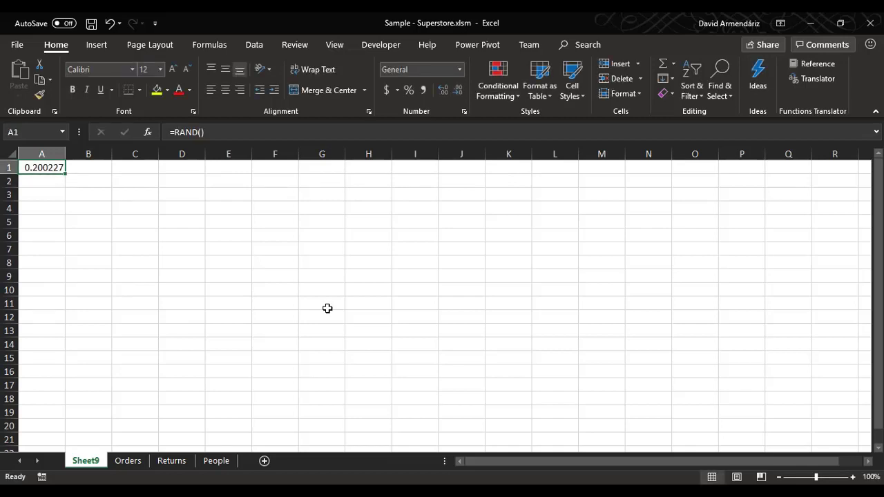
{"action": "key", "text": "ctrl+c"}
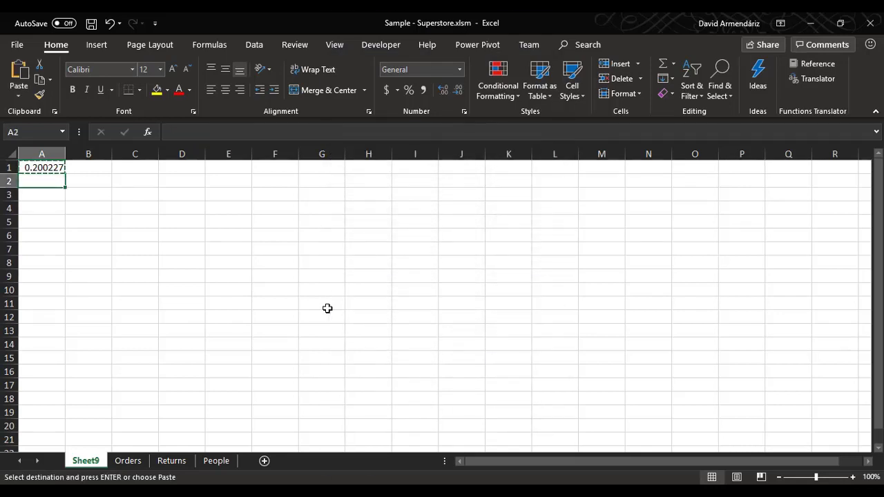
{"action": "key", "text": "Down"}
{"action": "key", "text": "shift+Down"}
{"action": "key", "text": "shift+Down"}
{"action": "key", "text": "shift+Down"}
{"action": "key", "text": "shift+Down"}
{"action": "key", "text": "shift+Down"}
{"action": "key", "text": "shift+Down"}
{"action": "key", "text": "shift+Down"}
{"action": "key", "text": "shift+Down"}
{"action": "key", "text": "shift+Down"}
{"action": "key", "text": "shift+Down"}
{"action": "key", "text": "shift+Down"}
{"action": "key", "text": "shift+Down"}
{"action": "key", "text": "shift+Down"}
{"action": "key", "text": "shift+Down"}
{"action": "key", "text": "shift+Down"}
{"action": "key", "text": "shift+Down"}
{"action": "key", "text": "shift+Down"}
{"action": "key", "text": "shift+Down"}
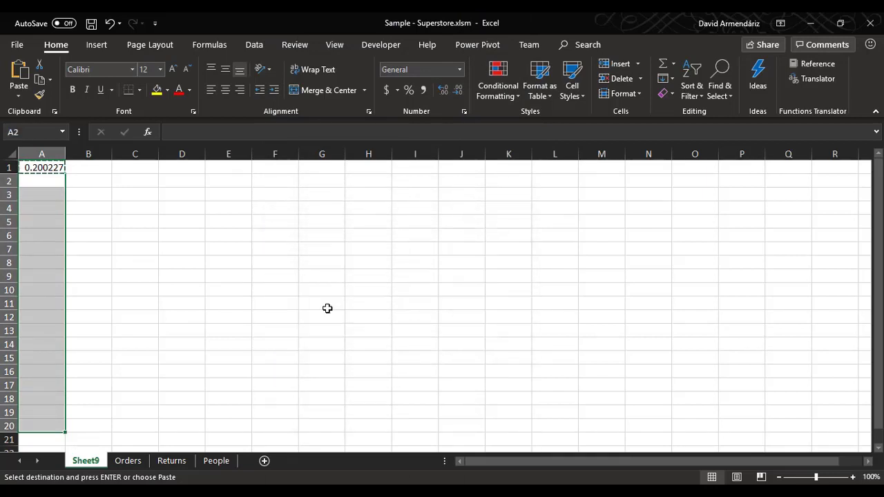
{"action": "key", "text": "ctrl+v"}
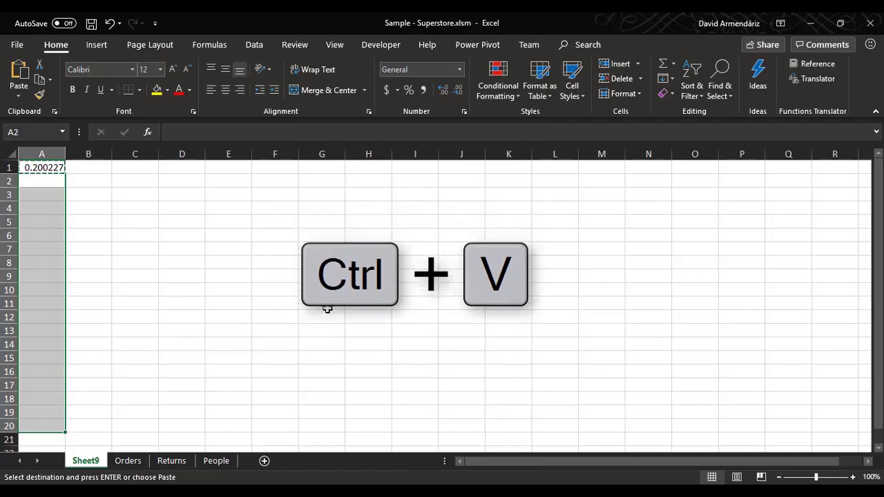
Enter "example" in C2 to make the random numbers recalculate, and clear the cell again.
{"action": "key", "text": "Right"}
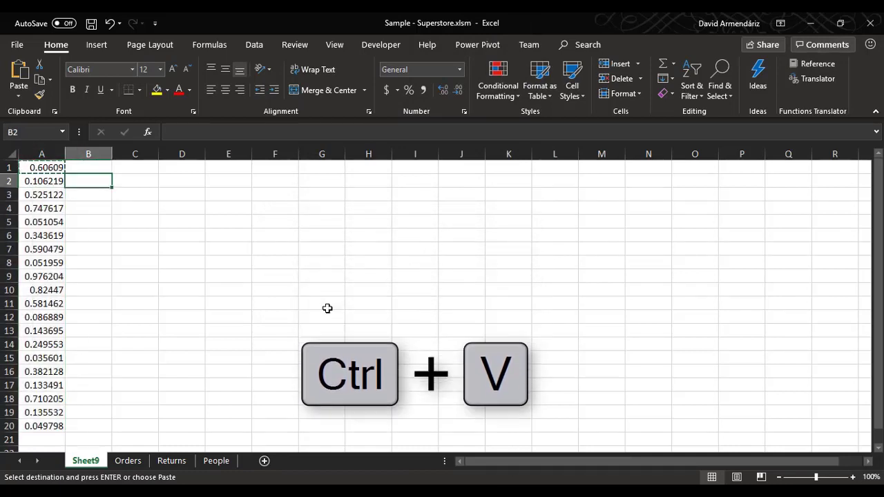
{"action": "key", "text": "Right"}
{"action": "key", "text": "Left"}
{"action": "key", "text": "Right"}
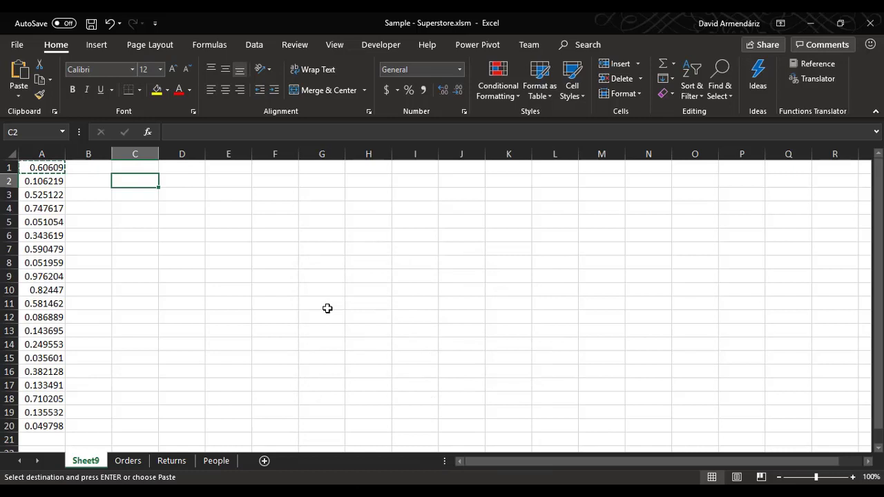
{"action": "type", "text": "example"}
{"action": "key", "text": "Return"}
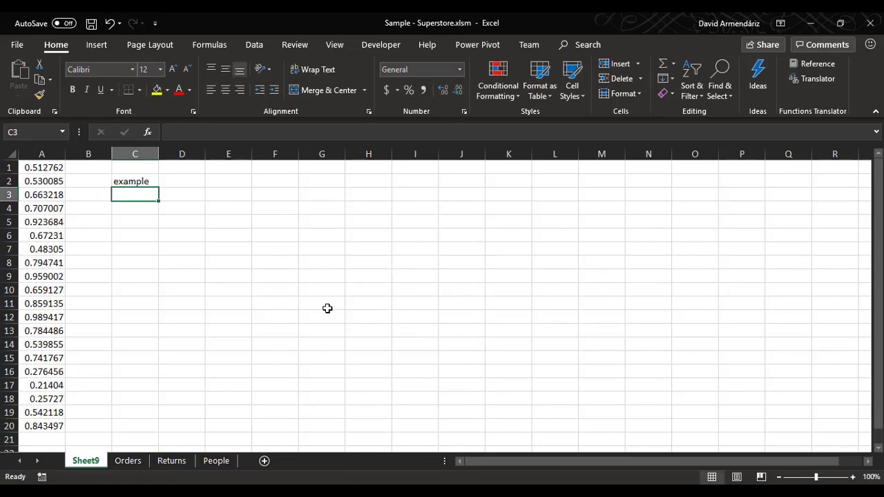
{"action": "key", "text": "Up"}
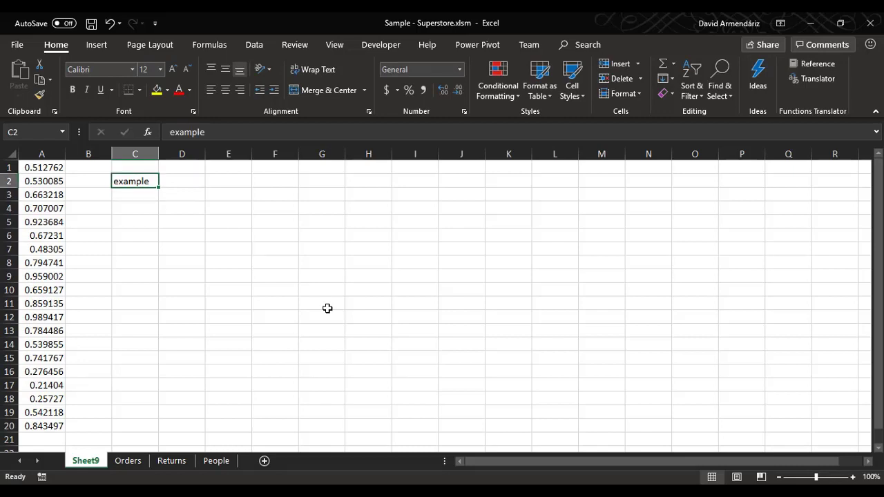
{"action": "key", "text": "Delete"}
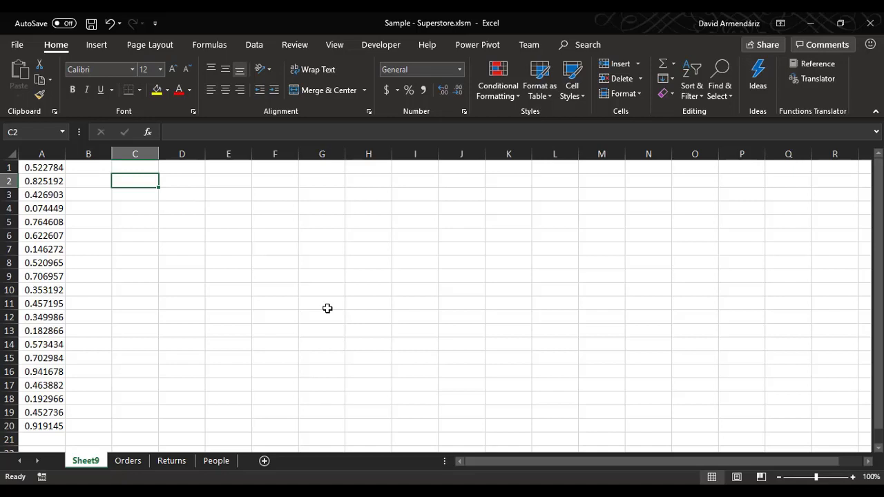
Copy the random numbers in A1:A20 and paste them as values only, starting in B1.
{"action": "key", "text": "Left"}
{"action": "key", "text": "Up"}
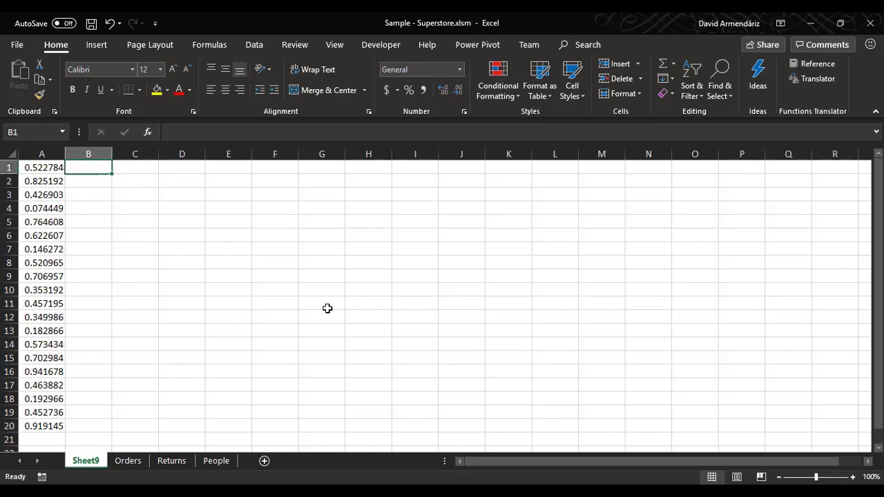
{"action": "key", "text": "Left"}
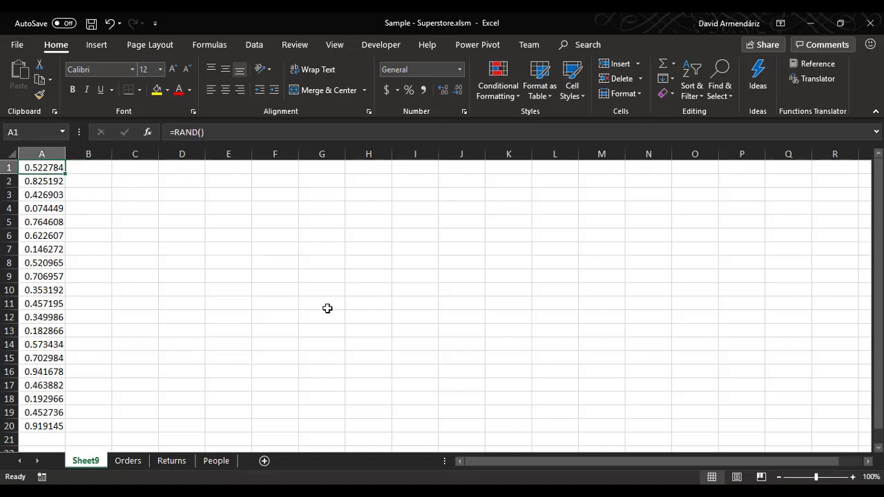
{"action": "key", "text": "ctrl+shift+Down"}
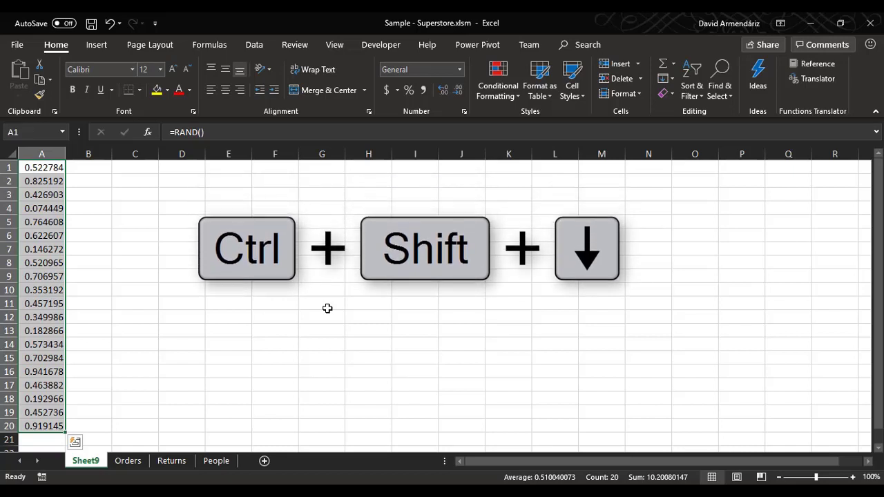
{"action": "key", "text": "ctrl+c"}
{"action": "key", "text": "Right"}
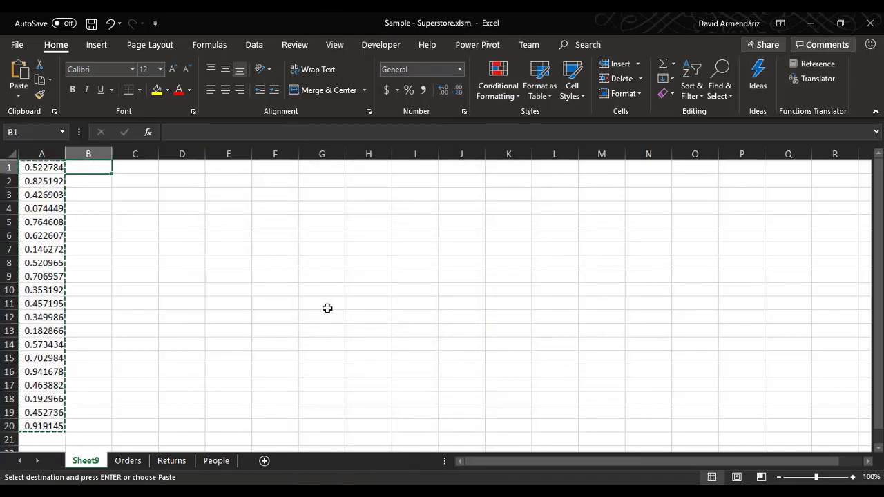
{"action": "key", "text": "ctrl+alt+v"}
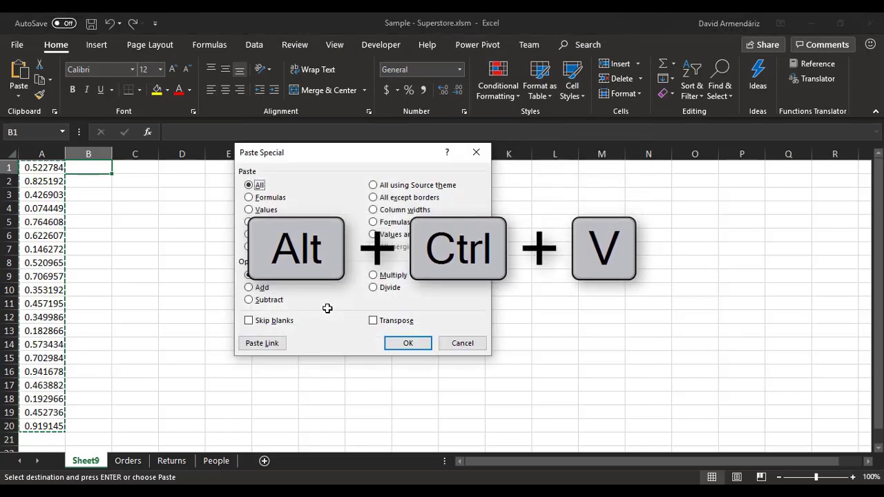
{"action": "key", "text": "Down"}
{"action": "key", "text": "Down"}
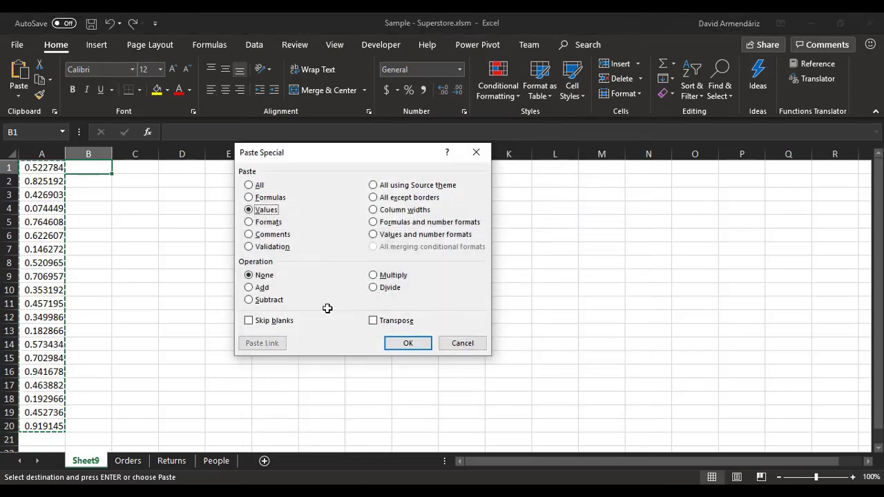
{"action": "key", "text": "Return"}
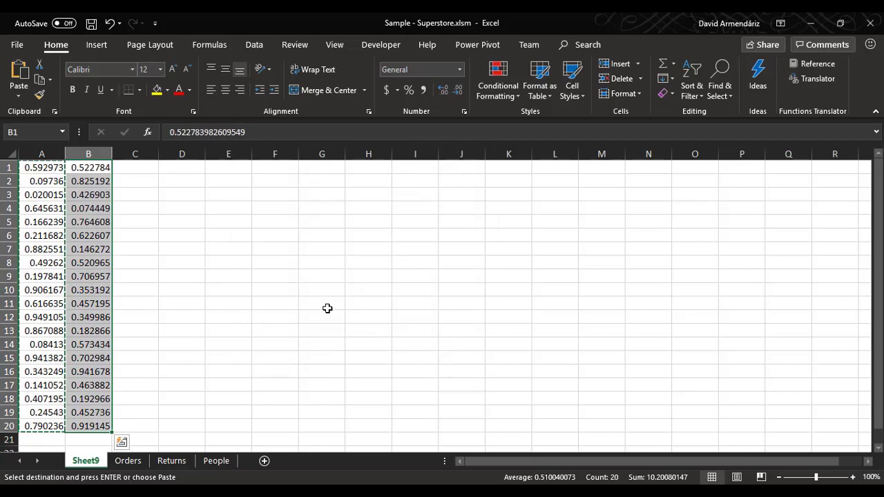
Enter "example" in D1 to test whether the values pasted in column B recalculate, and clear D1.
{"action": "key", "text": "Right"}
{"action": "key", "text": "Right"}
{"action": "type", "text": "exampl"}
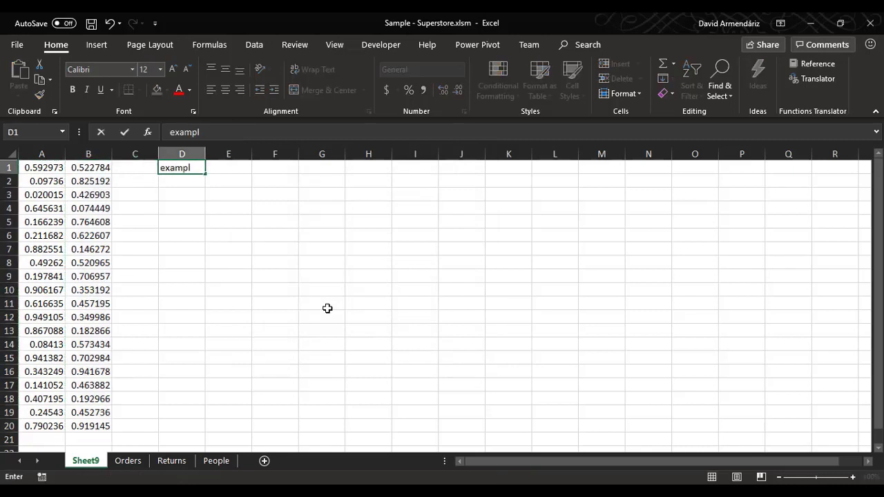
{"action": "type", "text": "e"}
{"action": "key", "text": "Return"}
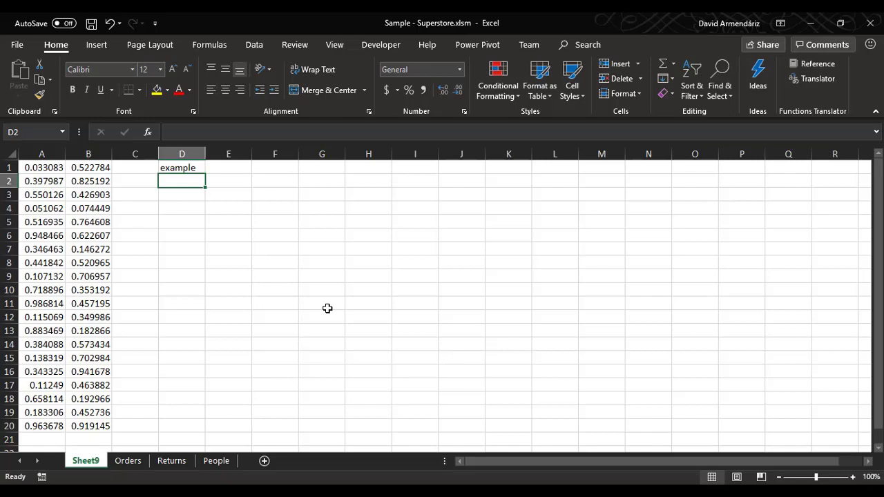
{"action": "key", "text": "Left"}
{"action": "key", "text": "Left"}
{"action": "key", "text": "Up"}
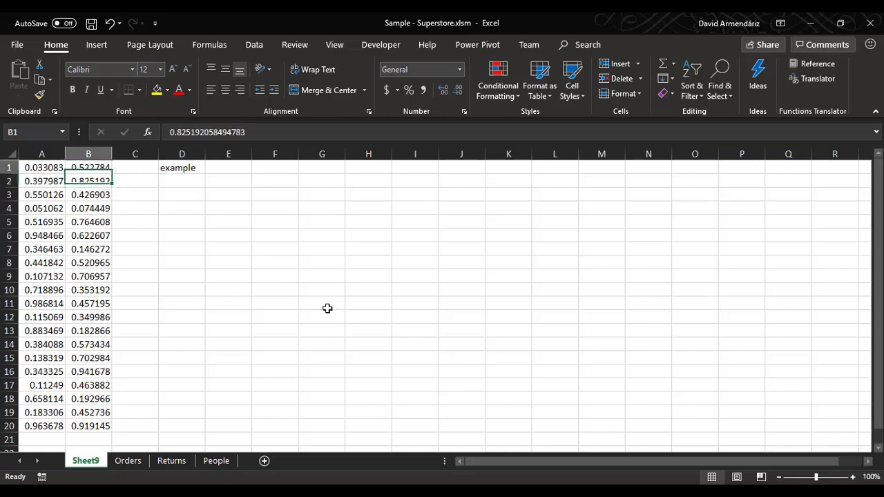
{"action": "key", "text": "Right"}
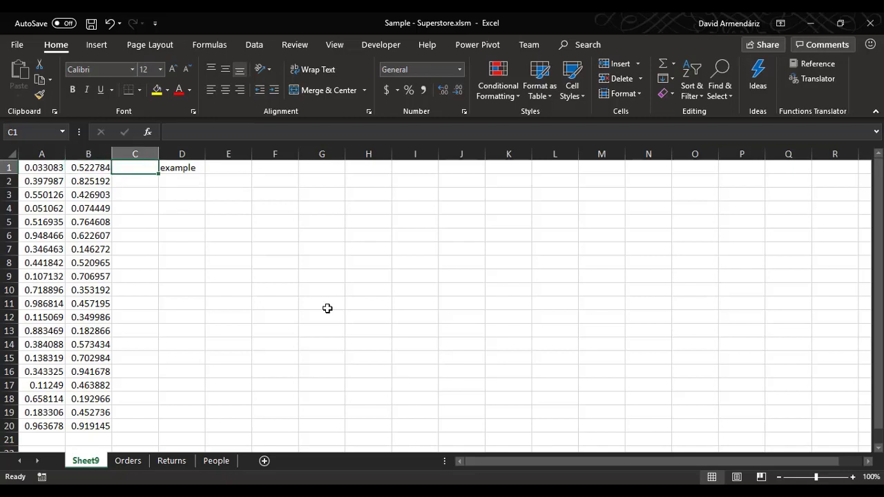
{"action": "key", "text": "Right"}
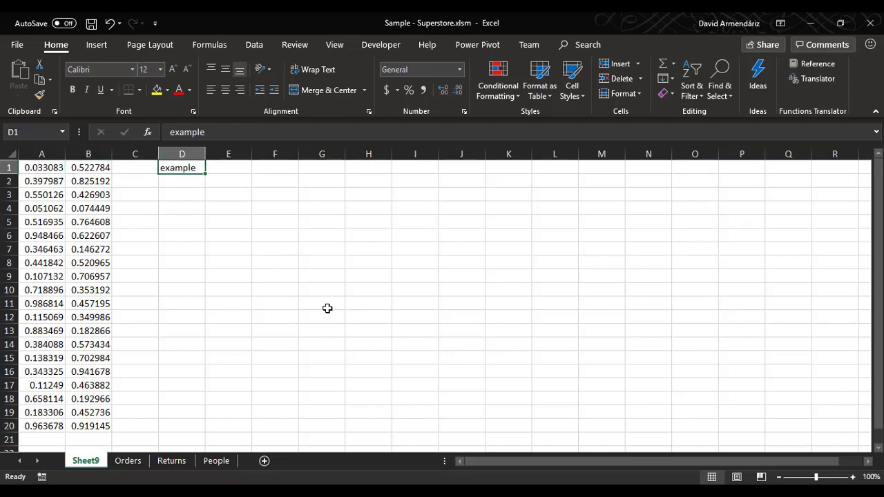
{"action": "key", "text": "Delete"}
Delete the entire column A of RAND formulas, and check the content of the resulting A1.
{"action": "key", "text": "Left"}
{"action": "key", "text": "Left"}
{"action": "key", "text": "Left"}
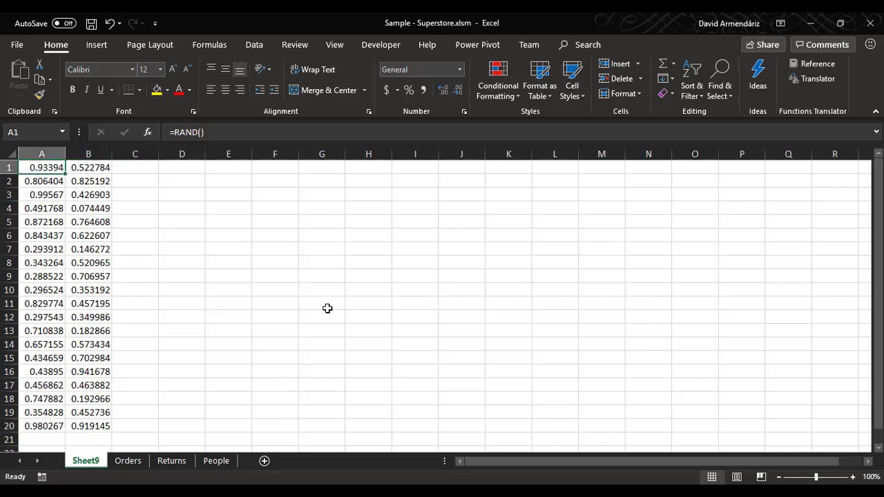
{"action": "key", "text": "ctrl+space"}
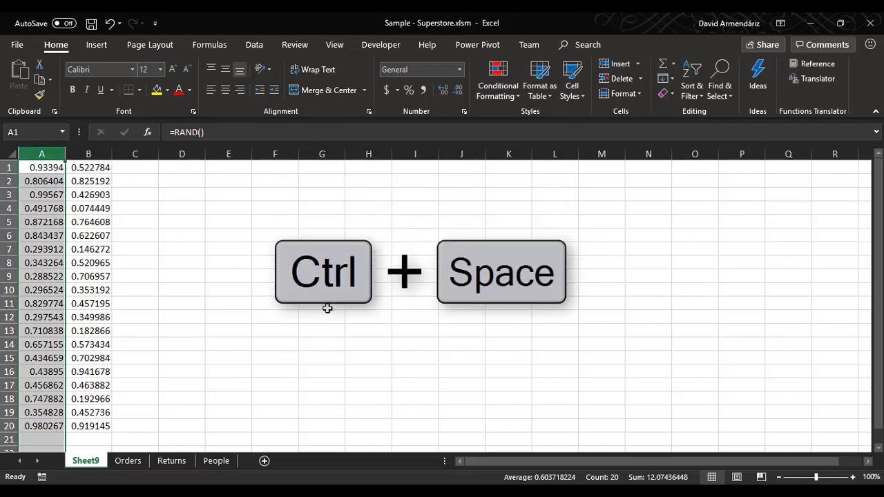
{"action": "key", "text": "ctrl+minus"}
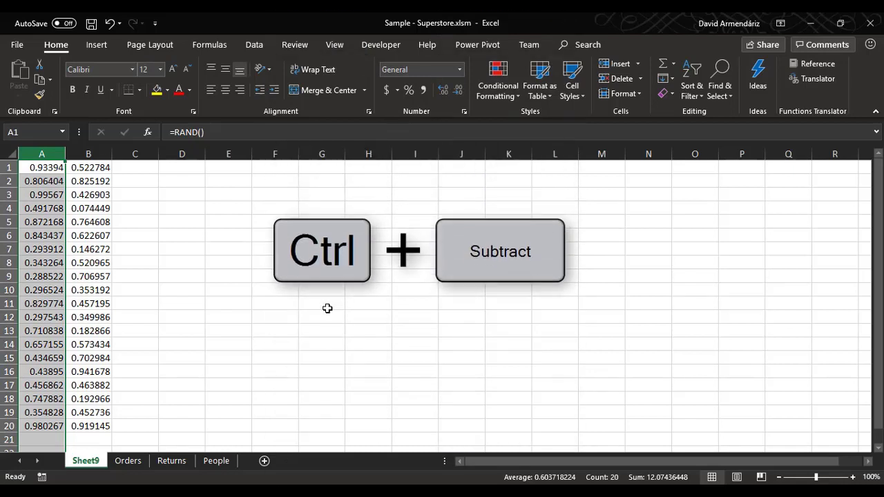
{"action": "key", "text": "Right"}
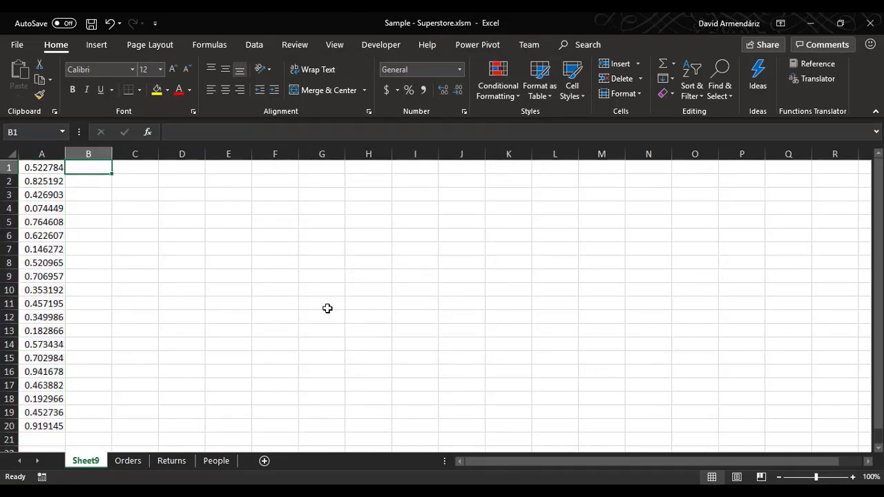
{"action": "key", "text": "Left"}
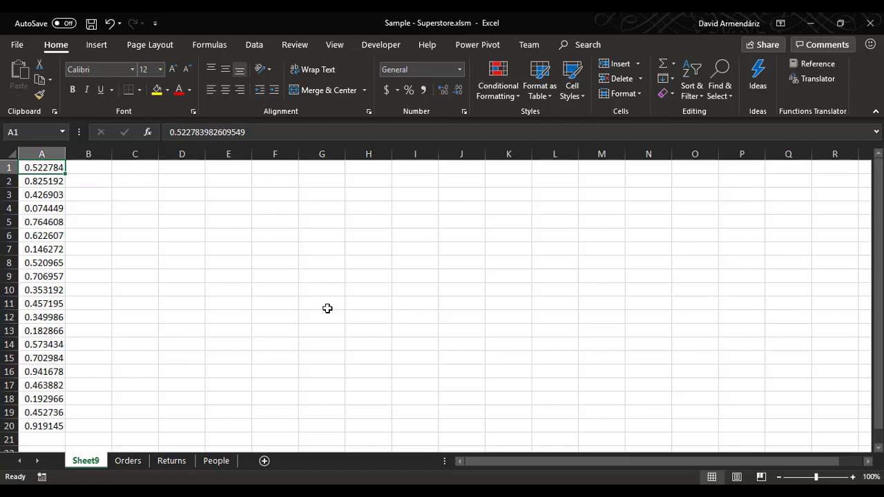
{"action": "key", "text": "Right"}
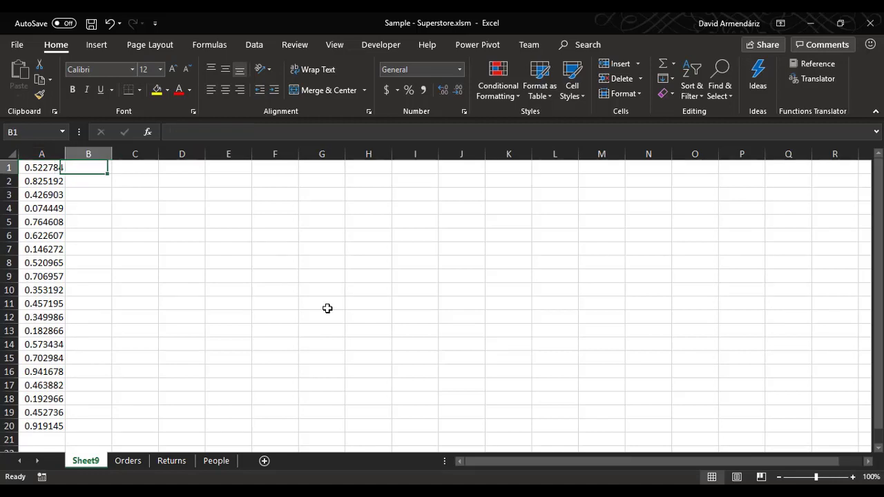
Select A1, switch to the Orders sheet and return to Sheet9.
{"action": "key", "text": "Left"}
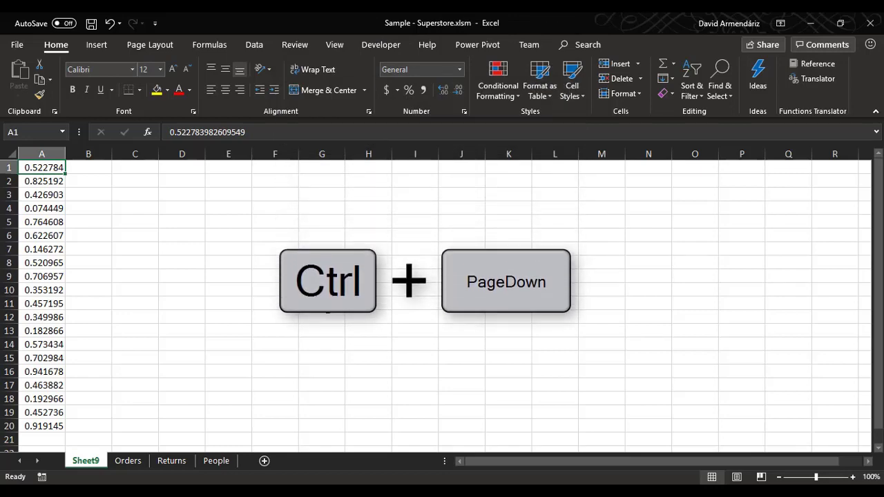
{"action": "key", "text": "ctrl+Page_Down"}
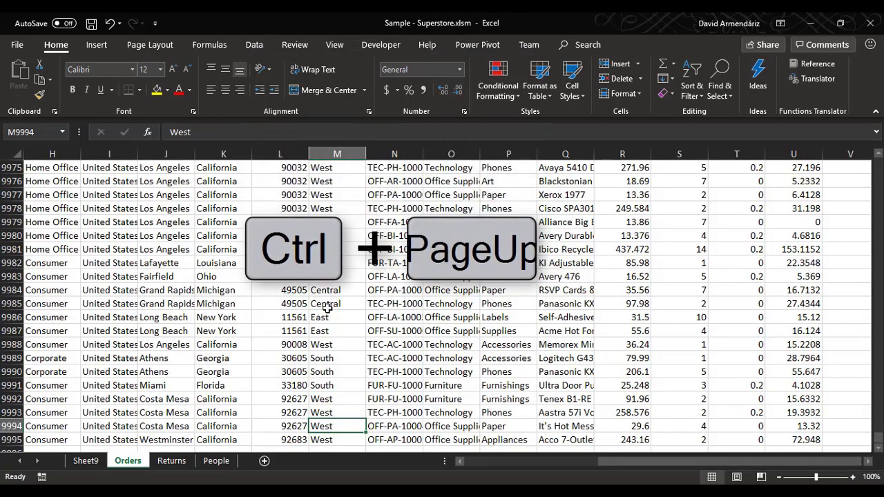
{"action": "key", "text": "ctrl+Page_Up"}
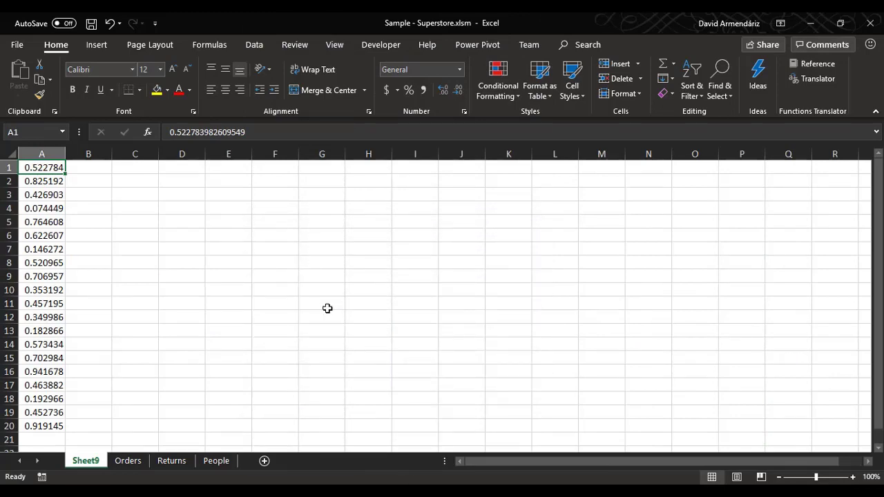
Switch to the Orders sheet and jump to the first header cell, A1.
{"action": "key", "text": "ctrl+Page_Down"}
{"action": "key", "text": "Left"}
{"action": "key", "text": "Left"}
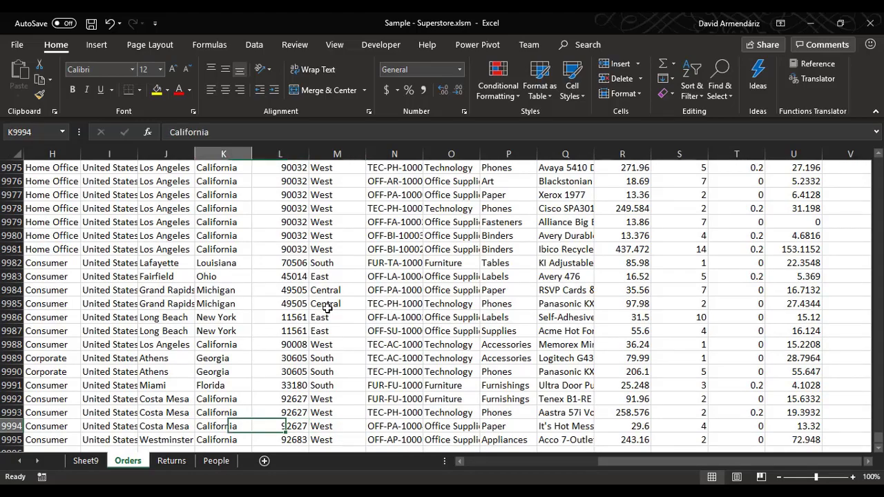
{"action": "key", "text": "ctrl+Up"}
{"action": "key", "text": "ctrl+Left"}
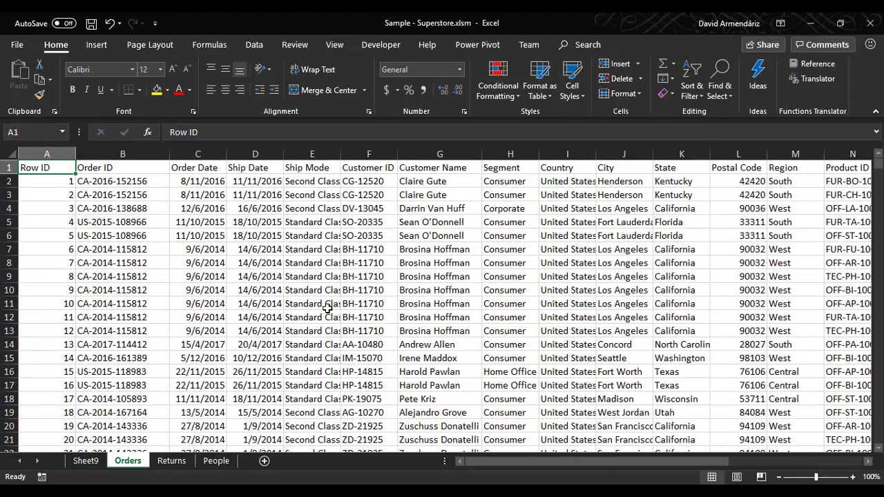
Turn on filters for the header row of the Orders table.
{"action": "key", "text": "Right"}
{"action": "key", "text": "Right"}
{"action": "key", "text": "Right"}
{"action": "key", "text": "Right"}
{"action": "key", "text": "Right"}
{"action": "key", "text": "Right"}
{"action": "key", "text": "Right"}
{"action": "key", "text": "Right"}
{"action": "key", "text": "Right"}
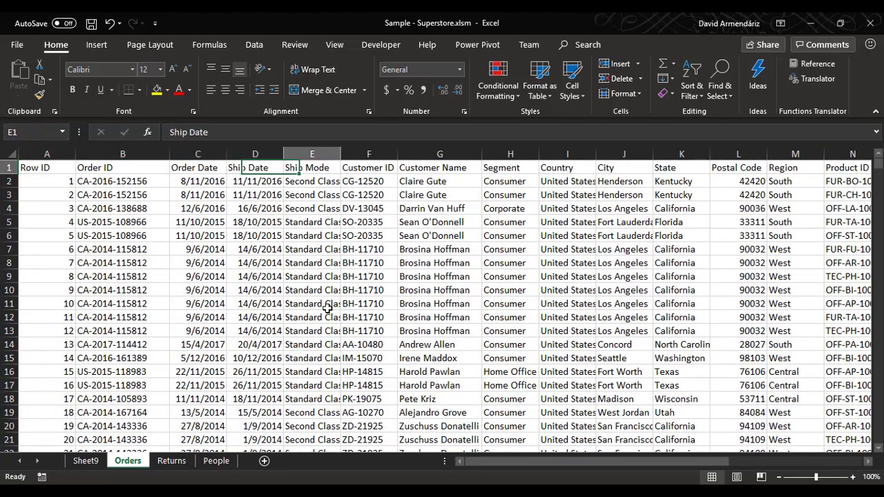
{"action": "key", "text": "Right"}
{"action": "key", "text": "Right"}
{"action": "key", "text": "Left"}
{"action": "key", "text": "Left"}
{"action": "key", "text": "Left"}
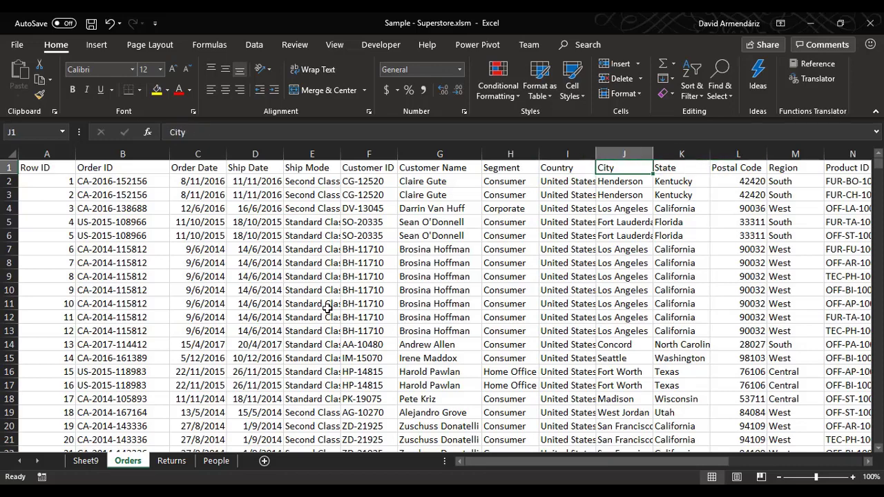
{"action": "key", "text": "ctrl+shift+l"}
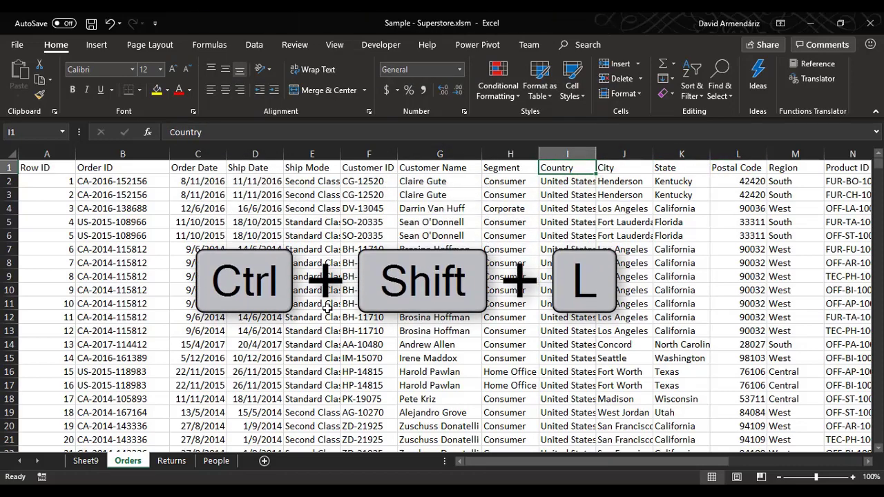
Look along the filter-enabled headers of the Orders table and stop at the State header in K1.
{"action": "key", "text": "Right"}
{"action": "key", "text": "Right"}
{"action": "key", "text": "Right"}
{"action": "key", "text": "Right"}
{"action": "key", "text": "Right"}
{"action": "key", "text": "Right"}
{"action": "key", "text": "Right"}
{"action": "key", "text": "Right"}
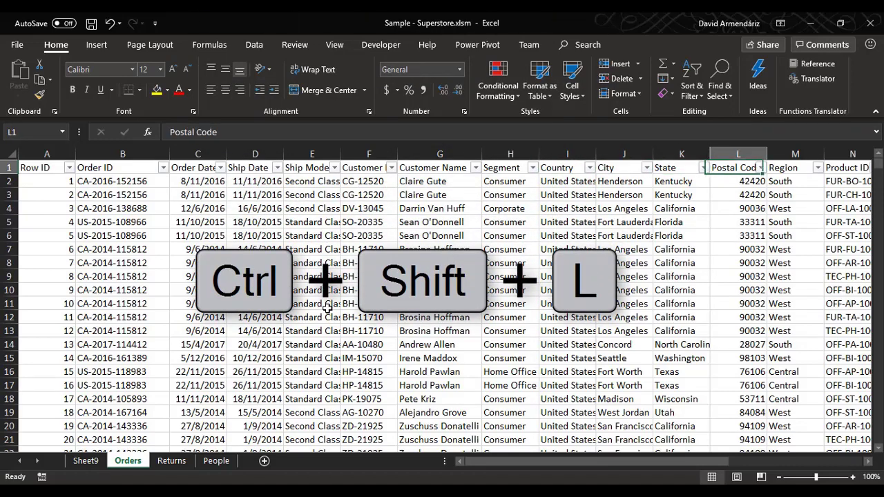
{"action": "key", "text": "Left"}
{"action": "key", "text": "Left"}
{"action": "key", "text": "Left"}
{"action": "key", "text": "Left"}
{"action": "key", "text": "Left"}
{"action": "key", "text": "Left"}
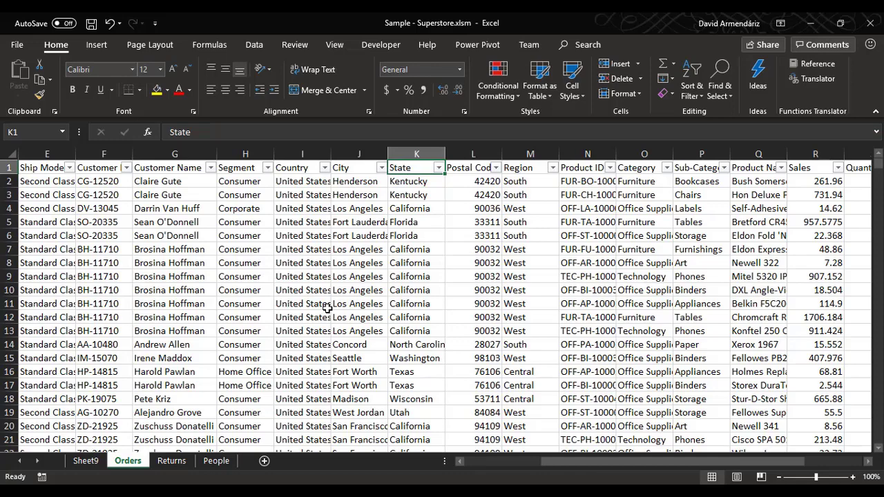
Filter the State column to exclude Alabama, Arizona, Arkansas, California and Colorado.
{"action": "key", "text": "alt+Down"}
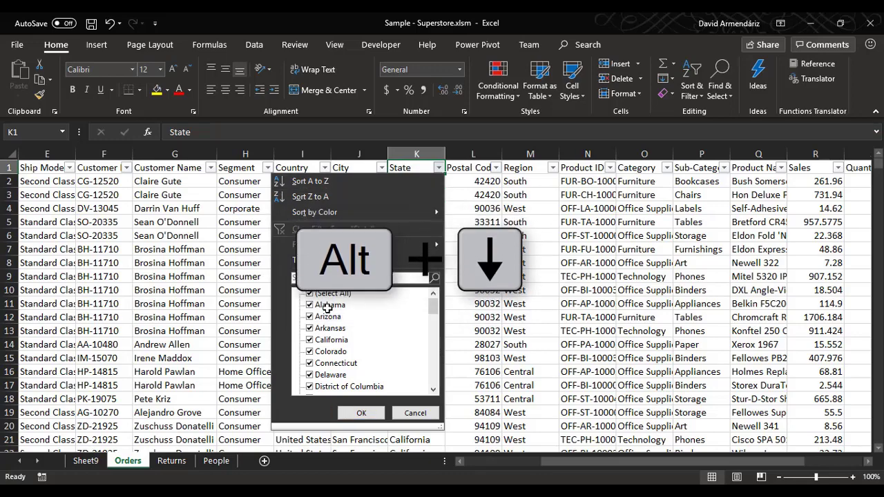
{"action": "key", "text": "Down"}
{"action": "key", "text": "Down"}
{"action": "key", "text": "Down"}
{"action": "key", "text": "Down"}
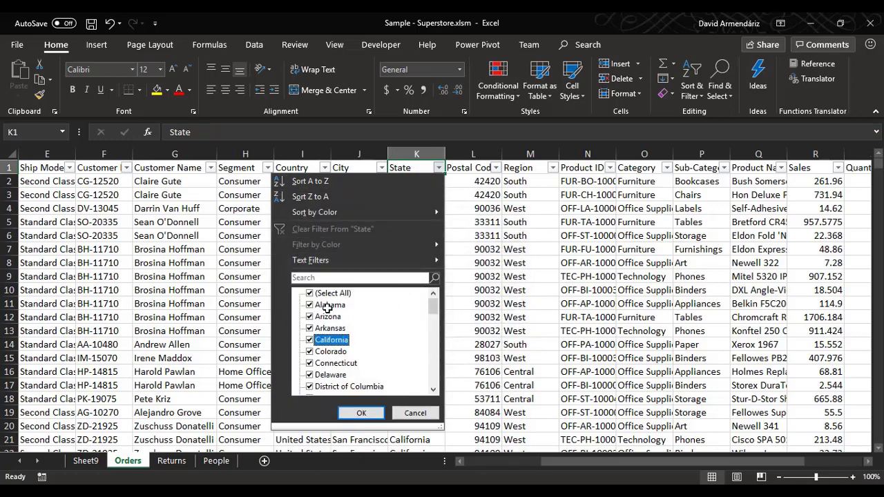
{"action": "key", "text": "Up"}
{"action": "key", "text": "Up"}
{"action": "key", "text": "Up"}
{"action": "key", "text": "Down"}
{"action": "key", "text": "Down"}
{"action": "key", "text": "Down"}
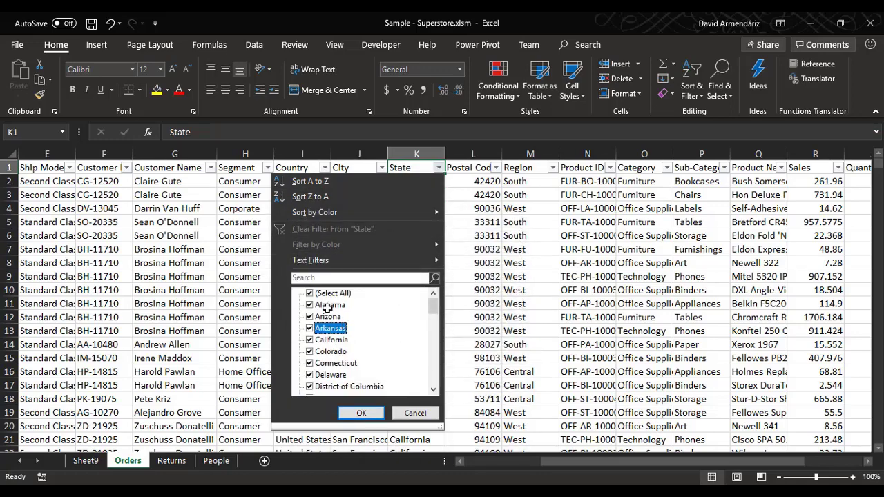
{"action": "key", "text": "Up"}
{"action": "key", "text": "Up"}
{"action": "key", "text": "Up"}
{"action": "key", "text": "Down"}
{"action": "key", "text": "Up"}
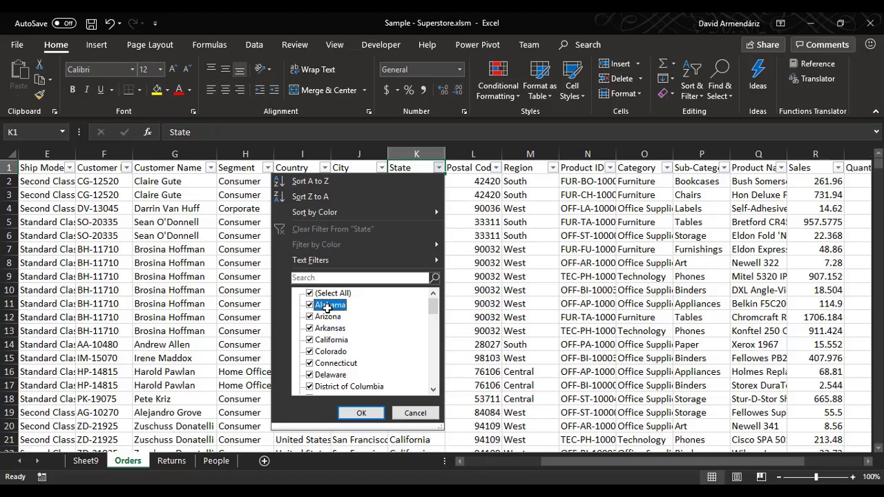
{"action": "key", "text": "space"}
{"action": "key", "text": "Down"}
{"action": "key", "text": "space"}
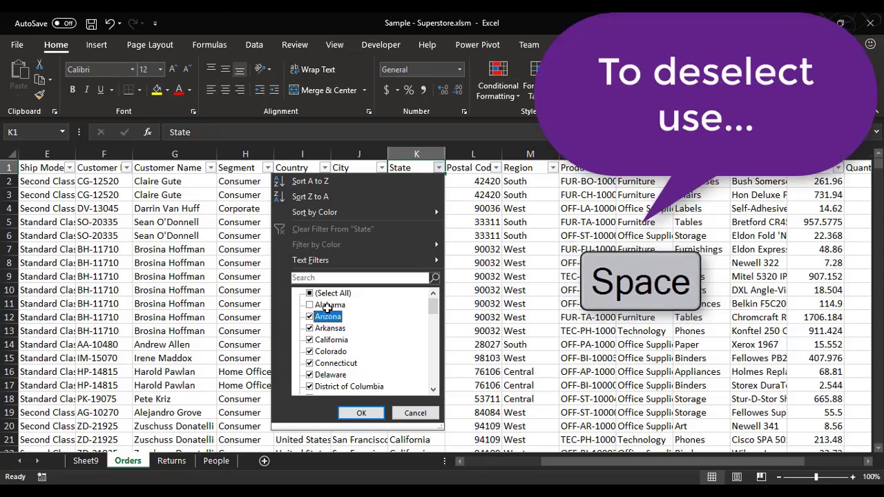
{"action": "key", "text": "Down"}
{"action": "key", "text": "space"}
{"action": "key", "text": "Down"}
{"action": "key", "text": "space"}
{"action": "key", "text": "Down"}
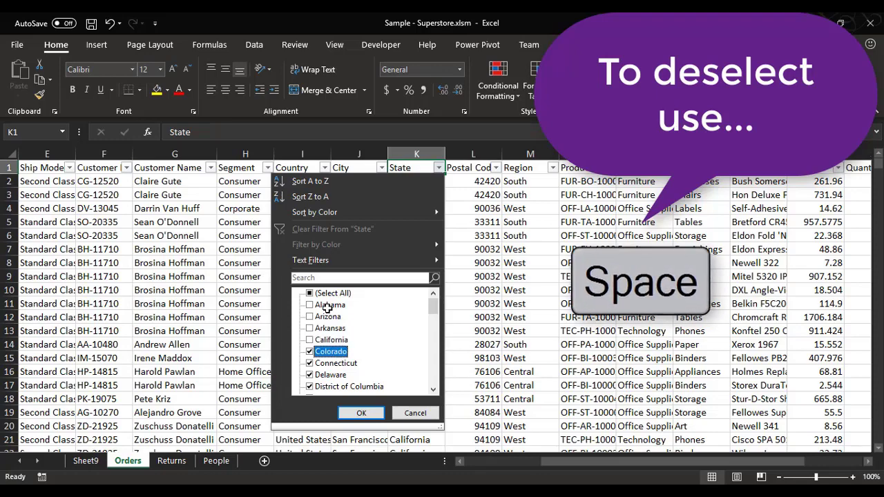
{"action": "key", "text": "space"}
{"action": "key", "text": "Return"}
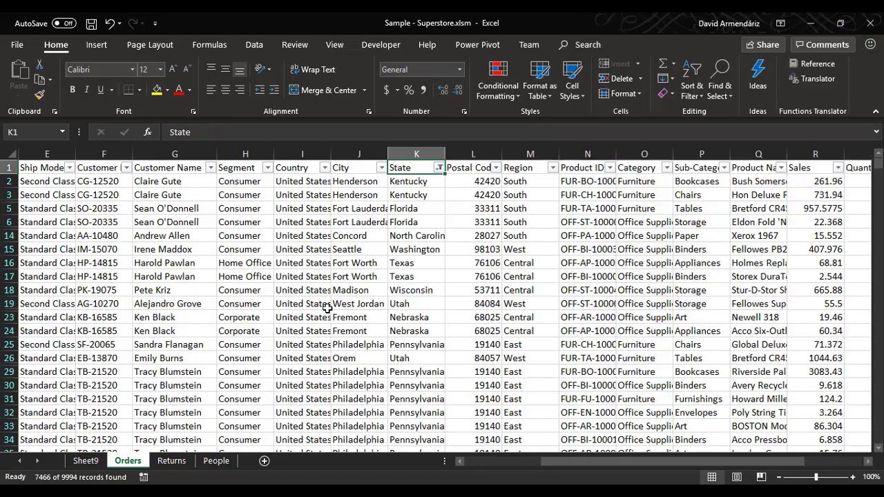
Filter the Segment column to show only Consumer, excluding Corporate and Home Office.
{"action": "key", "text": "Left"}
{"action": "key", "text": "Left"}
{"action": "key", "text": "Left"}
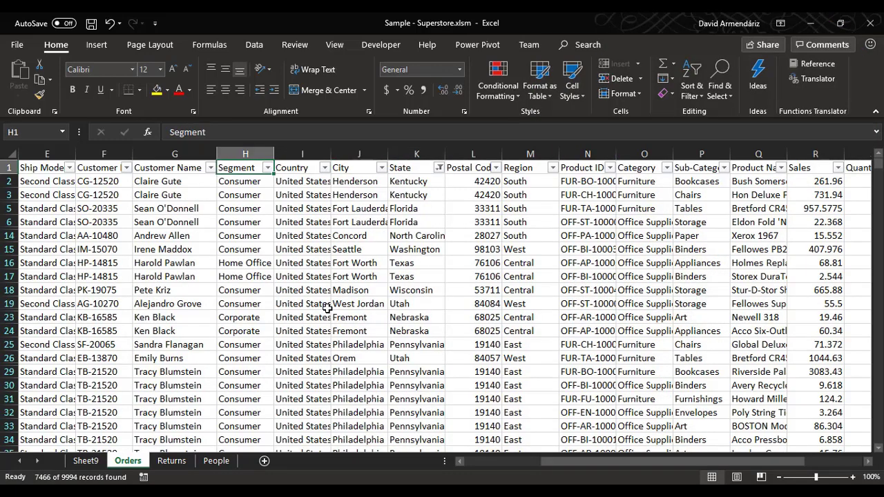
{"action": "key", "text": "alt+Down"}
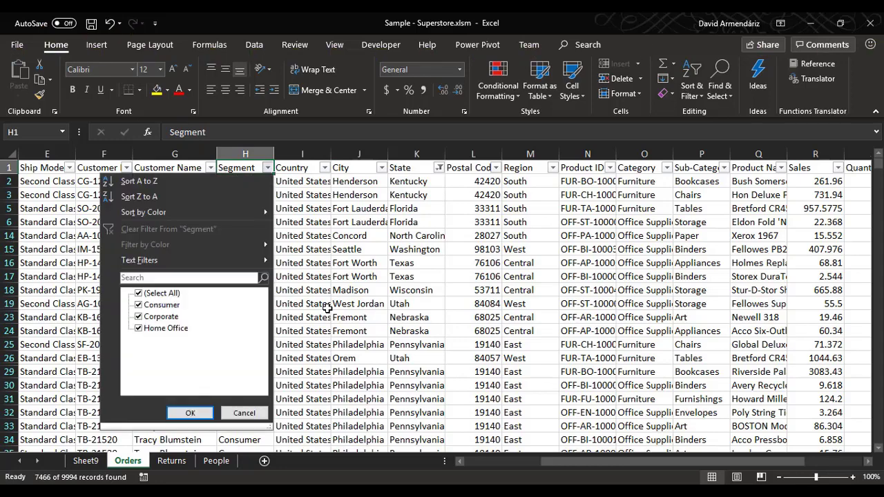
{"action": "key", "text": "Down"}
{"action": "key", "text": "Down"}
{"action": "key", "text": "Down"}
{"action": "key", "text": "Down"}
{"action": "key", "text": "Down"}
{"action": "key", "text": "Down"}
{"action": "key", "text": "Down"}
{"action": "key", "text": "space"}
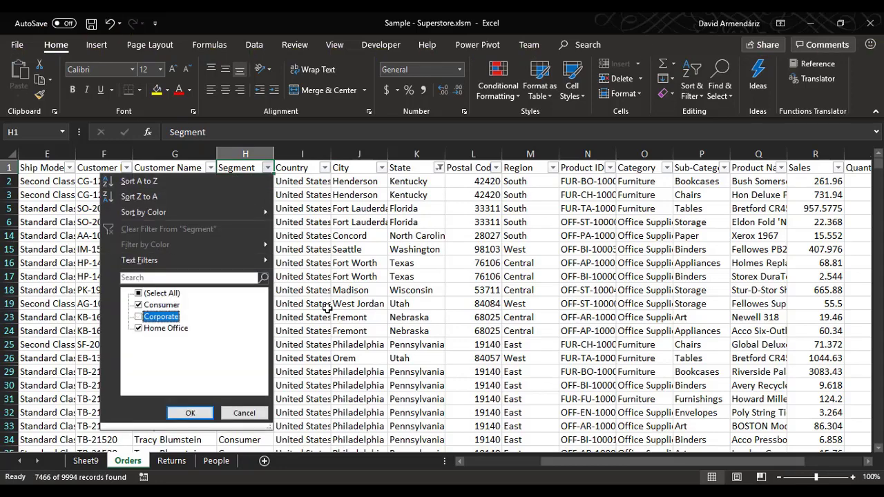
{"action": "key", "text": "Down"}
{"action": "key", "text": "Return"}
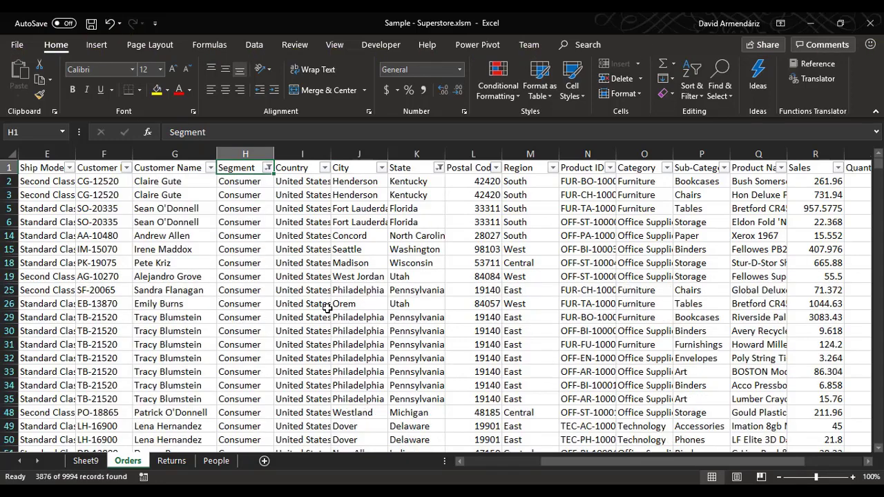
Open the Region column's filter and look through its sort options, text filters and region values.
{"action": "key", "text": "Right"}
{"action": "key", "text": "Right"}
{"action": "key", "text": "Right"}
{"action": "key", "text": "Right"}
{"action": "key", "text": "Right"}
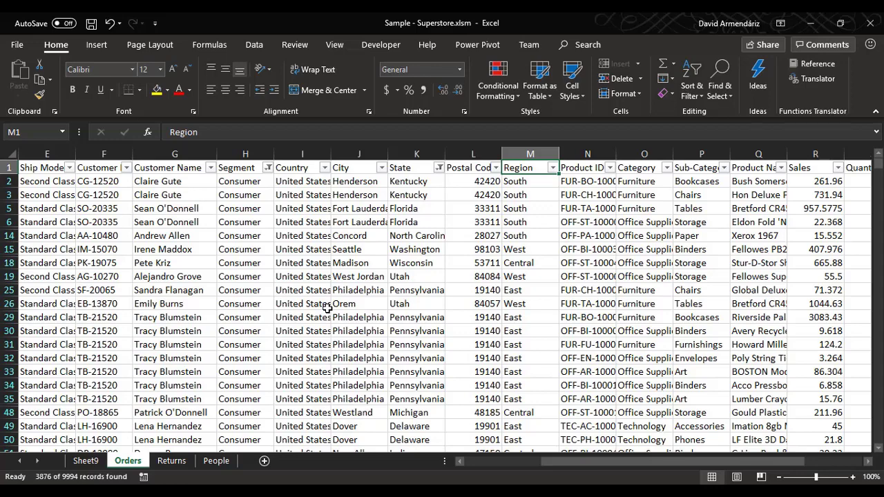
{"action": "key", "text": "alt+Down"}
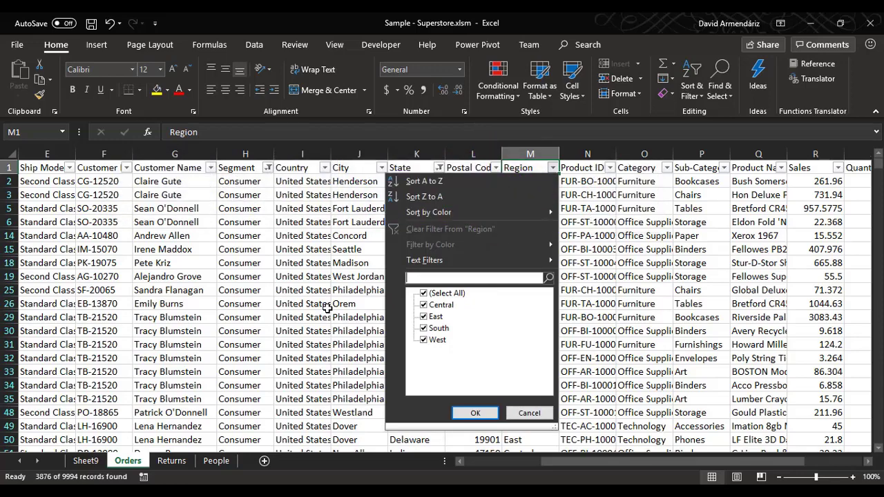
{"action": "key", "text": "Down"}
{"action": "key", "text": "Down"}
{"action": "key", "text": "Down"}
{"action": "key", "text": "Up"}
{"action": "key", "text": "Up"}
{"action": "key", "text": "Down"}
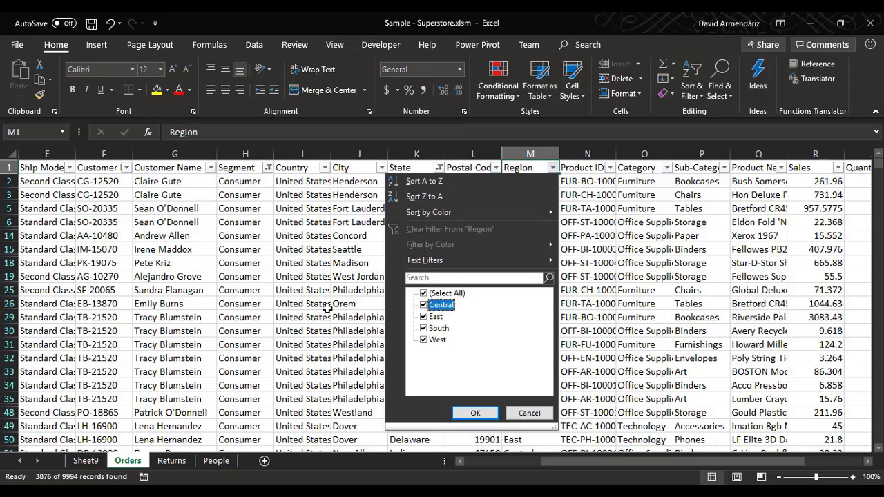
{"action": "key", "text": "Down"}
{"action": "key", "text": "Up"}
{"action": "key", "text": "Down"}
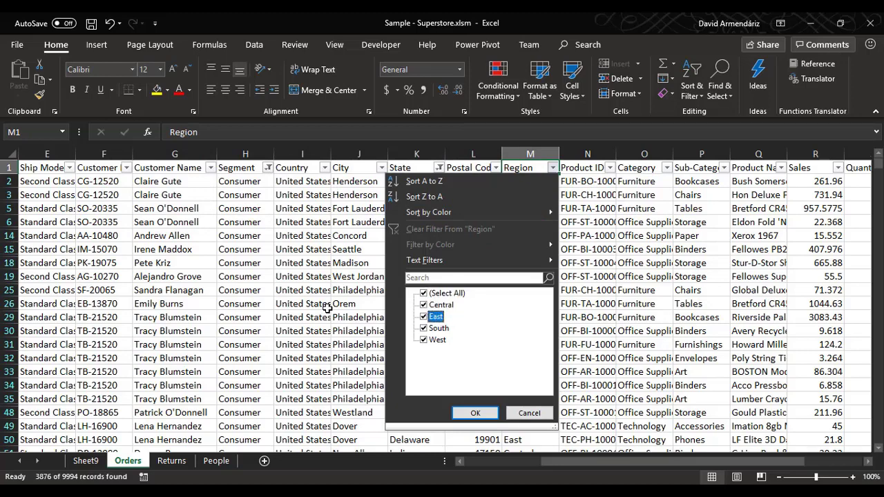
{"action": "key", "text": "Down"}
{"action": "key", "text": "Down"}
{"action": "key", "text": "Up"}
{"action": "key", "text": "Up"}
{"action": "key", "text": "Up"}
{"action": "key", "text": "Up"}
{"action": "key", "text": "Up"}
{"action": "key", "text": "Up"}
{"action": "key", "text": "Up"}
{"action": "key", "text": "Up"}
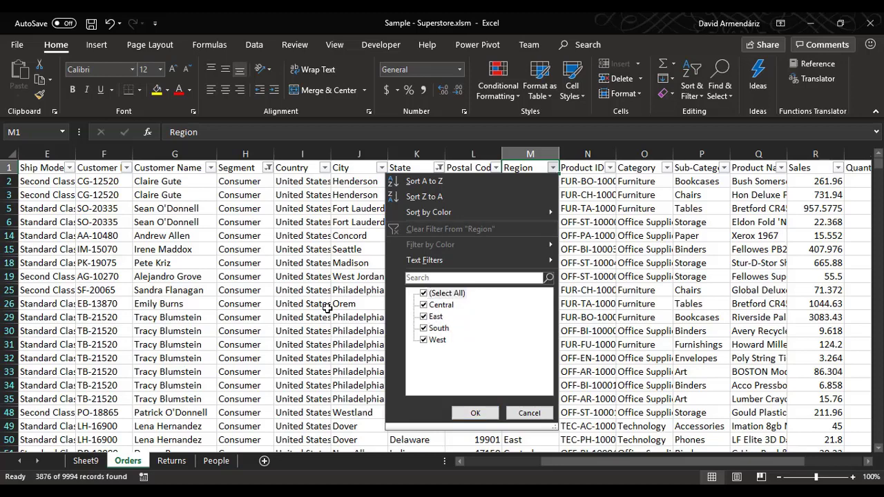
{"action": "key", "text": "Up"}
{"action": "key", "text": "Up"}
{"action": "key", "text": "Up"}
{"action": "key", "text": "Down"}
{"action": "key", "text": "Down"}
{"action": "key", "text": "Down"}
{"action": "key", "text": "Down"}
{"action": "key", "text": "Down"}
{"action": "key", "text": "Down"}
{"action": "key", "text": "Down"}
{"action": "key", "text": "Down"}
{"action": "key", "text": "Down"}
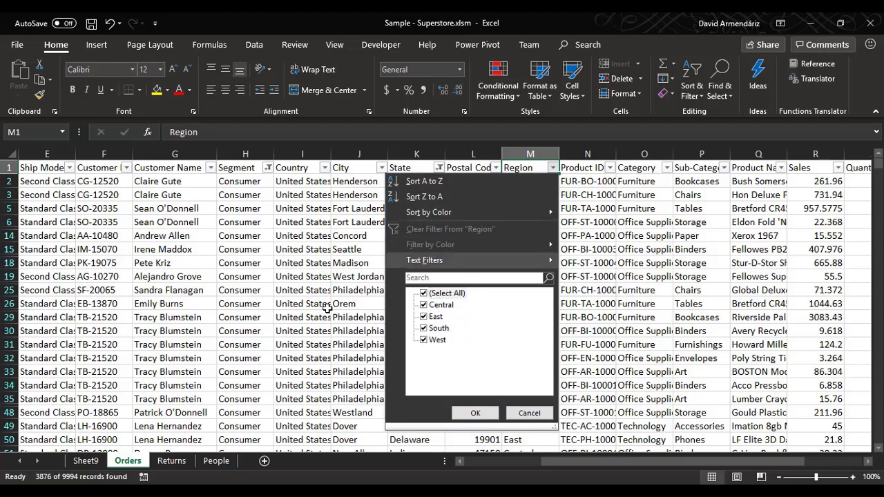
{"action": "key", "text": "Up"}
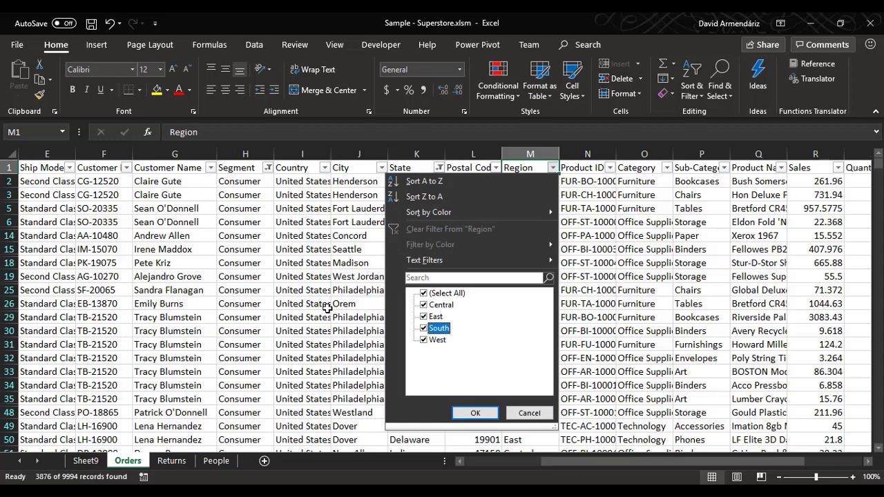
Exclude South and West in the Region filter and apply it.
{"action": "key", "text": "space"}
{"action": "key", "text": "Down"}
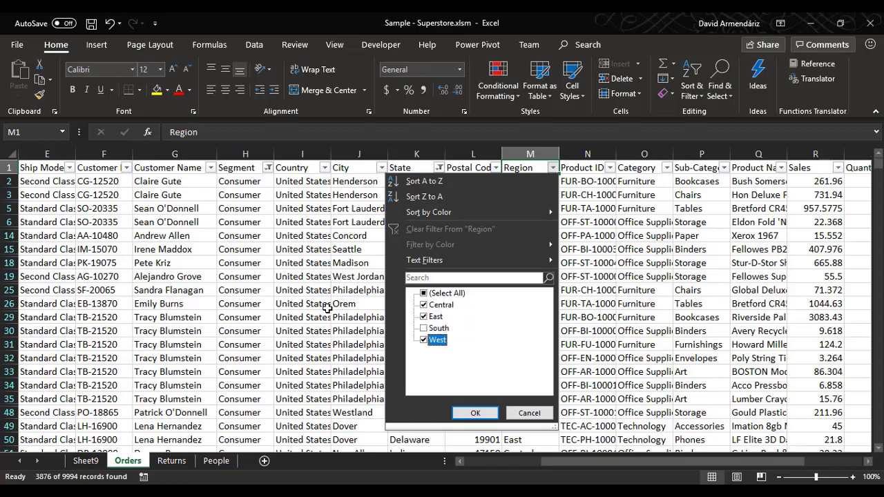
{"action": "key", "text": "Return"}
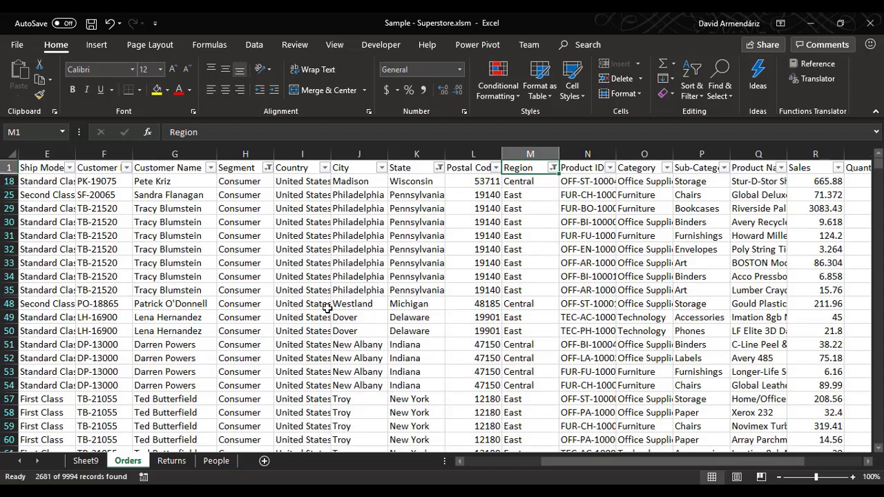
Look across the header row of the filtered Orders table to review which columns are filtered.
{"action": "key", "text": "Left"}
{"action": "key", "text": "Home"}
{"action": "key", "text": "Right"}
{"action": "key", "text": "Right"}
{"action": "key", "text": "Right"}
{"action": "key", "text": "Right"}
{"action": "key", "text": "Right"}
{"action": "key", "text": "Right"}
{"action": "key", "text": "Right"}
{"action": "key", "text": "Right"}
{"action": "key", "text": "Right"}
{"action": "key", "text": "Right"}
{"action": "key", "text": "Right"}
{"action": "key", "text": "Right"}
{"action": "key", "text": "Right"}
{"action": "key", "text": "Right"}
{"action": "key", "text": "Right"}
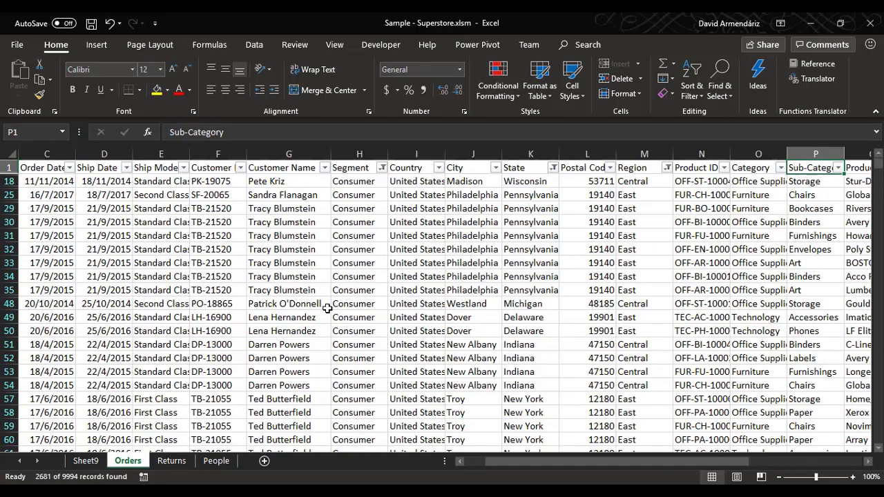
{"action": "key", "text": "Right"}
{"action": "key", "text": "Right"}
{"action": "key", "text": "Left"}
{"action": "key", "text": "Left"}
{"action": "key", "text": "Left"}
{"action": "key", "text": "Left"}
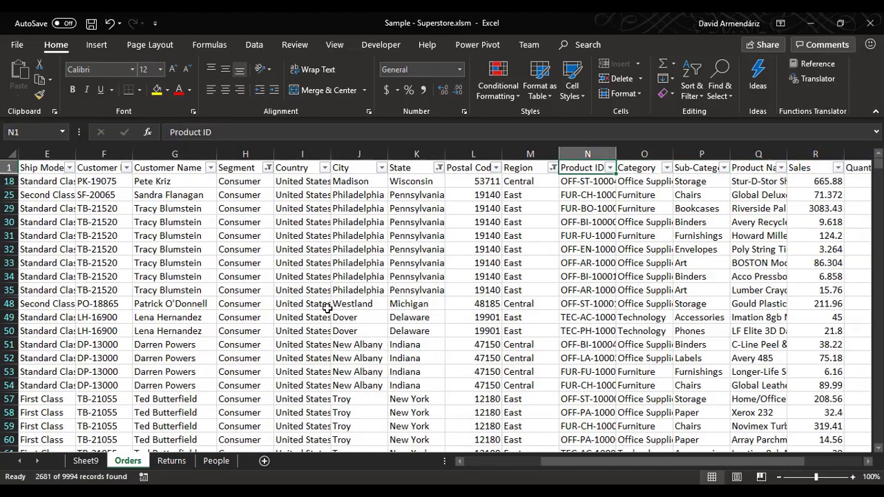
Turn off all filters on the Orders table from the Product ID header.
{"action": "key", "text": "Left"}
{"action": "key", "text": "Right"}
{"action": "key", "text": "Right"}
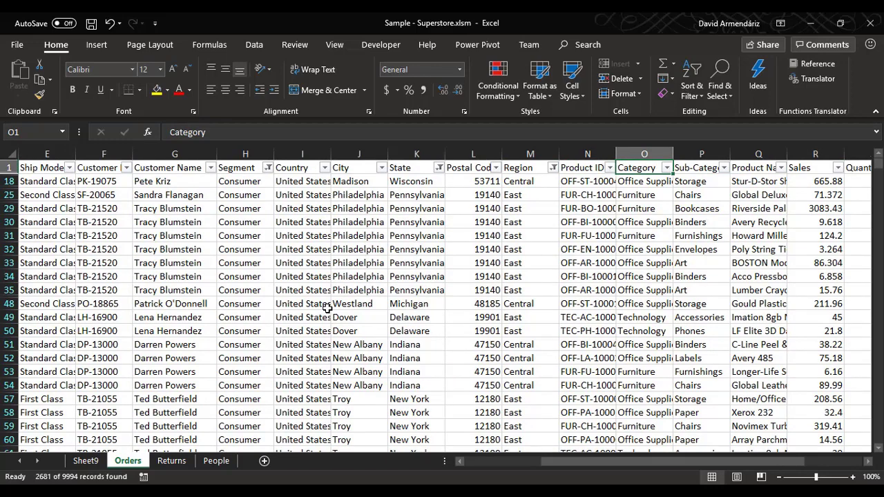
{"action": "key", "text": "Left"}
{"action": "key", "text": "Right"}
{"action": "key", "text": "Left"}
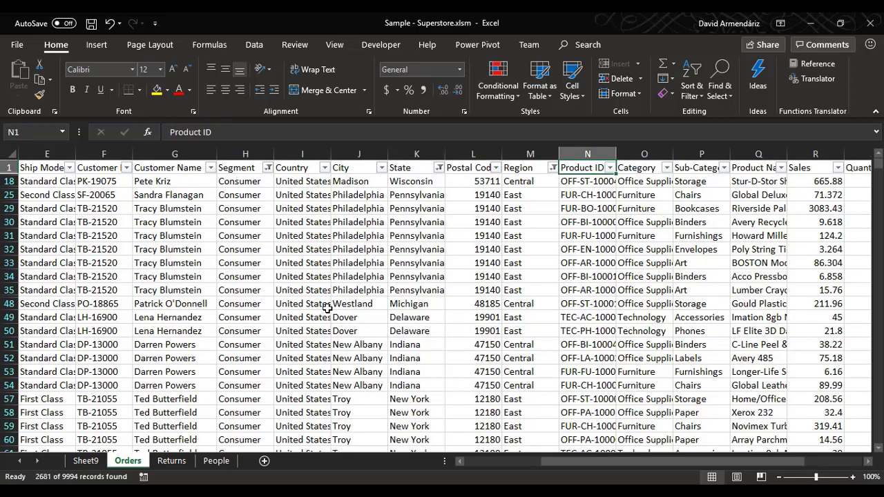
{"action": "key", "text": "ctrl+shift+l"}
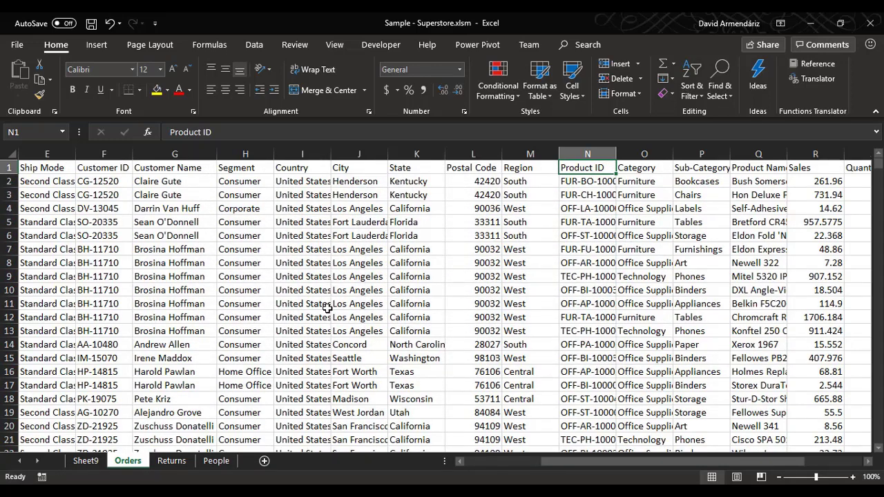
Turn the column filters back on for the Orders data and go to the State header.
{"action": "key", "text": "ctrl+shift+l"}
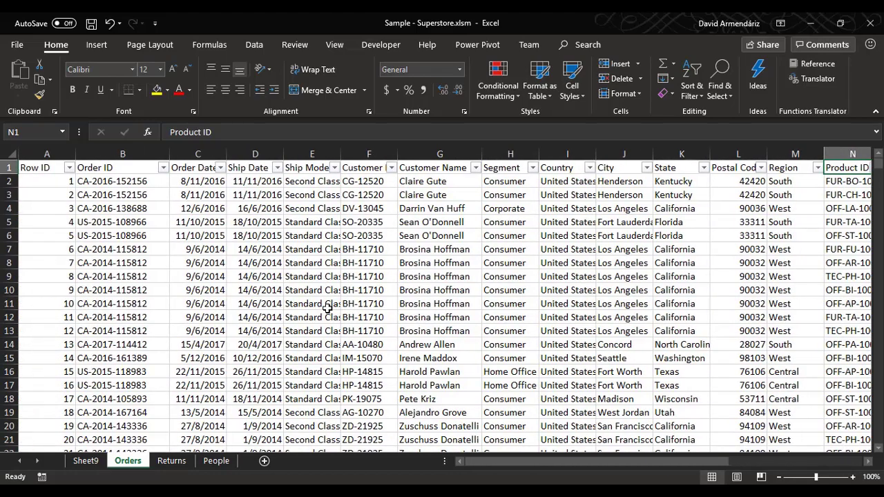
{"action": "key", "text": "Right"}
{"action": "key", "text": "Left"}
{"action": "key", "text": "Left"}
{"action": "key", "text": "Left"}
{"action": "key", "text": "Left"}
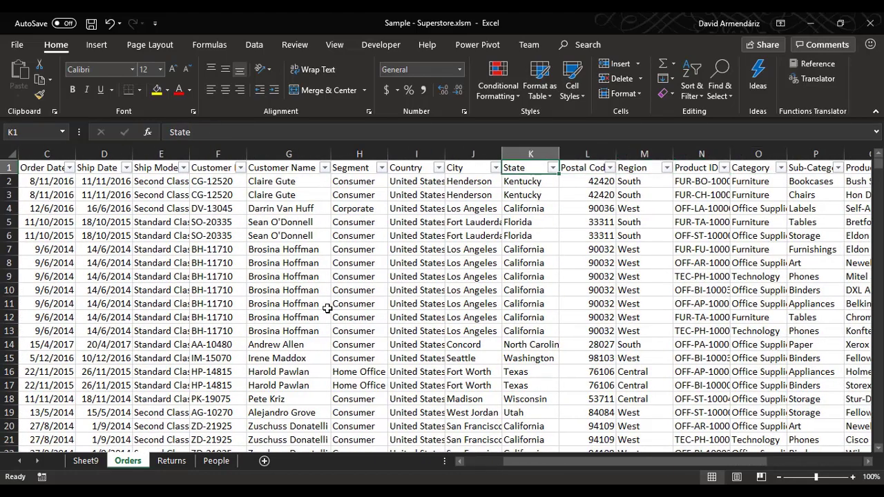
Exclude Alabama, Arizona, Arkansas, California and Colorado in the State filter and apply it.
{"action": "key", "text": "alt+Down"}
{"action": "key", "text": "Down"}
{"action": "key", "text": "Down"}
{"action": "key", "text": "Down"}
{"action": "key", "text": "Down"}
{"action": "key", "text": "Down"}
{"action": "key", "text": "Down"}
{"action": "key", "text": "Down"}
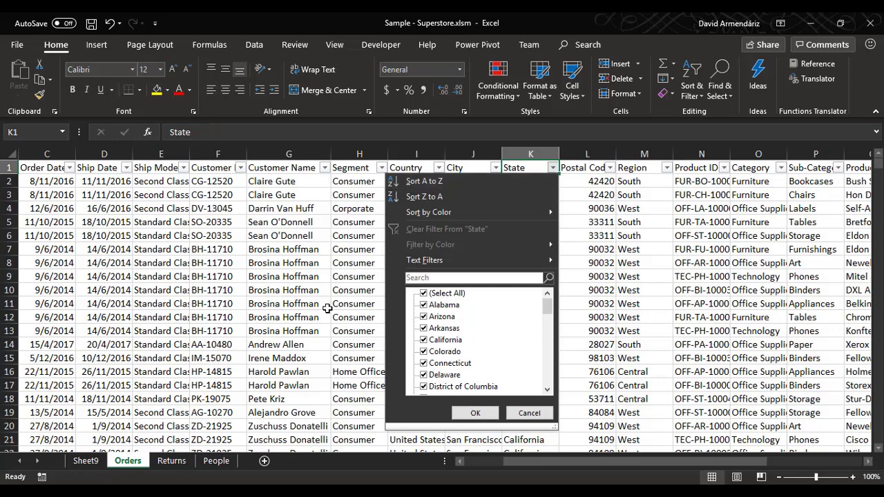
{"action": "key", "text": "space"}
{"action": "key", "text": "Down"}
{"action": "key", "text": "space"}
{"action": "key", "text": "Down"}
{"action": "key", "text": "space"}
{"action": "key", "text": "Down"}
{"action": "key", "text": "space"}
{"action": "key", "text": "Down"}
{"action": "key", "text": "space"}
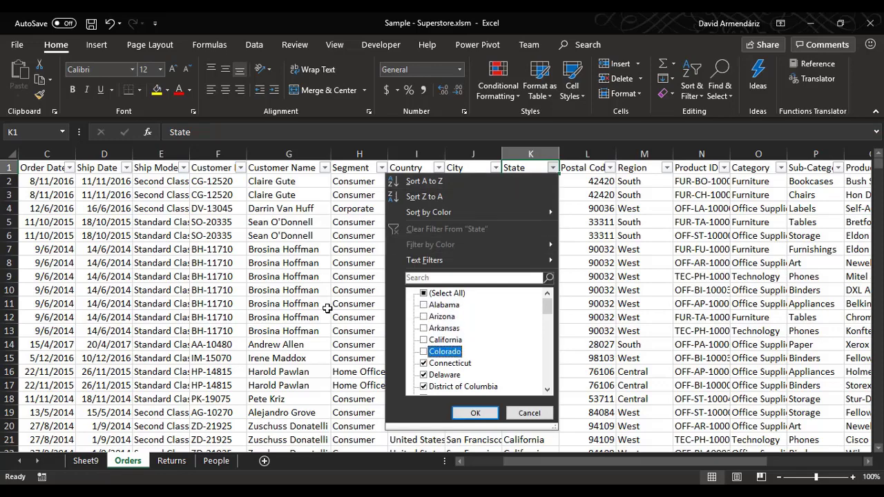
{"action": "key", "text": "Return"}
Exclude Corporate and Home Office in the Segment filter and apply it.
{"action": "key", "text": "Left"}
{"action": "key", "text": "Left"}
{"action": "key", "text": "Left"}
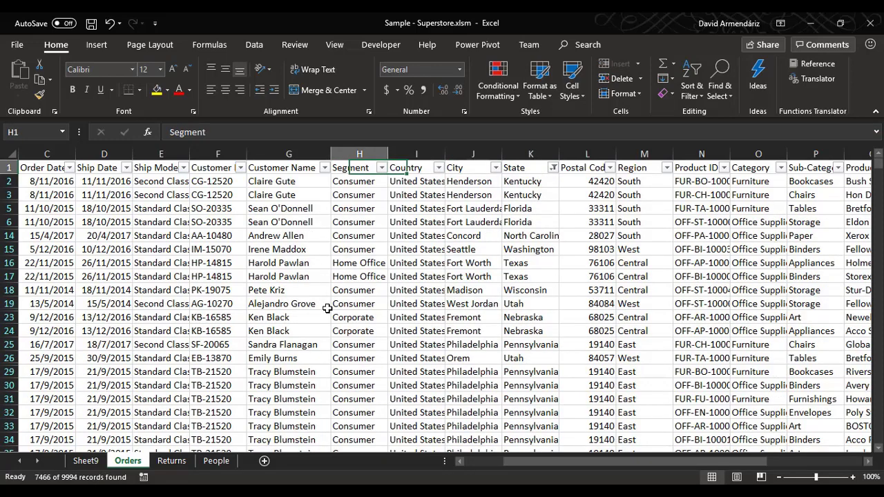
{"action": "key", "text": "alt+Down"}
{"action": "key", "text": "Down"}
{"action": "key", "text": "Down"}
{"action": "key", "text": "Down"}
{"action": "key", "text": "Down"}
{"action": "key", "text": "Down"}
{"action": "key", "text": "Down"}
{"action": "key", "text": "Down"}
{"action": "key", "text": "Down"}
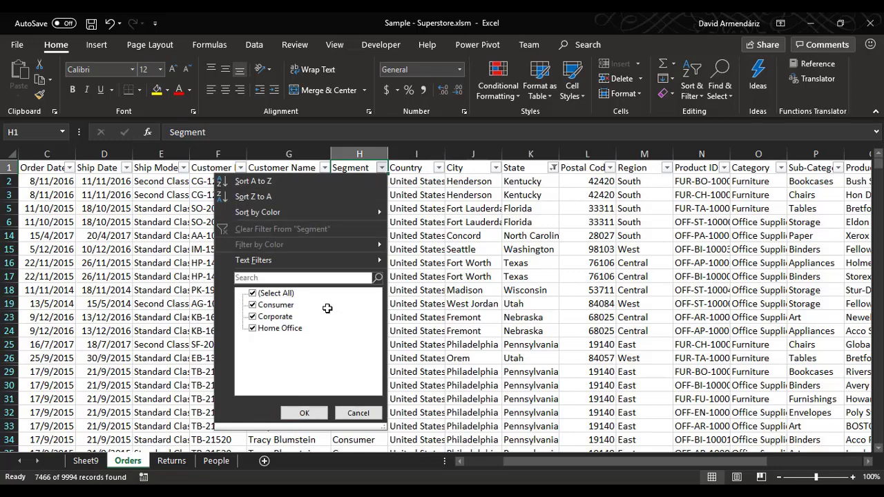
{"action": "key", "text": "space"}
{"action": "key", "text": "Down"}
{"action": "key", "text": "space"}
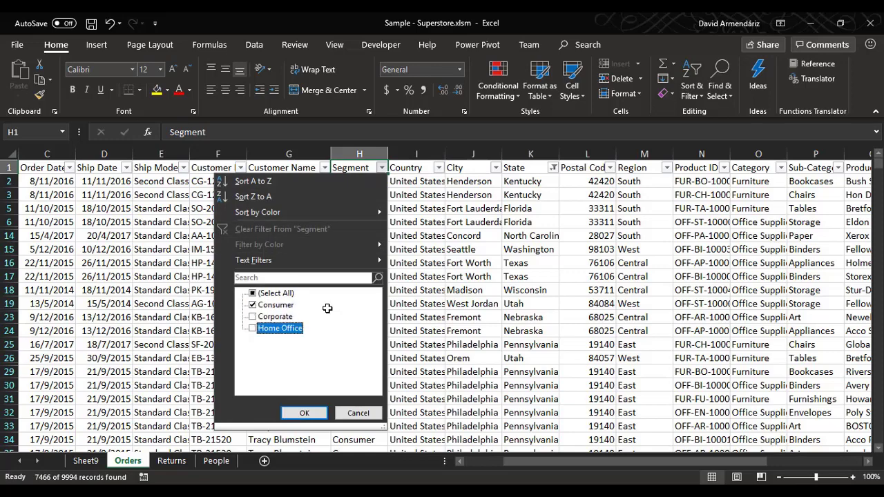
{"action": "key", "text": "Return"}
Exclude East and South in the Region filter and apply it.
{"action": "key", "text": "Right"}
{"action": "key", "text": "Right"}
{"action": "key", "text": "Right"}
{"action": "key", "text": "Right"}
{"action": "key", "text": "Right"}
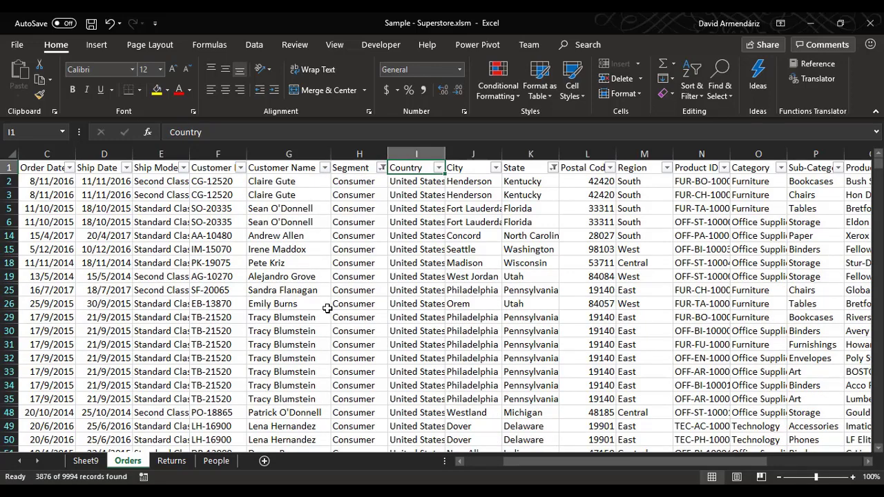
{"action": "key", "text": "alt+Down"}
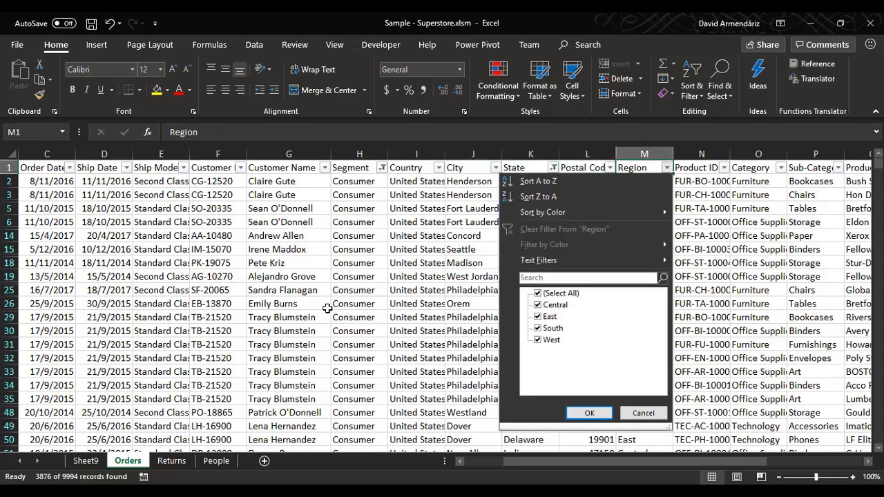
{"action": "key", "text": "Down"}
{"action": "key", "text": "Down"}
{"action": "key", "text": "Down"}
{"action": "key", "text": "Down"}
{"action": "key", "text": "Down"}
{"action": "key", "text": "Down"}
{"action": "key", "text": "Down"}
{"action": "key", "text": "Down"}
{"action": "key", "text": "space"}
{"action": "key", "text": "Down"}
{"action": "key", "text": "space"}
{"action": "key", "text": "Down"}
{"action": "key", "text": "Return"}
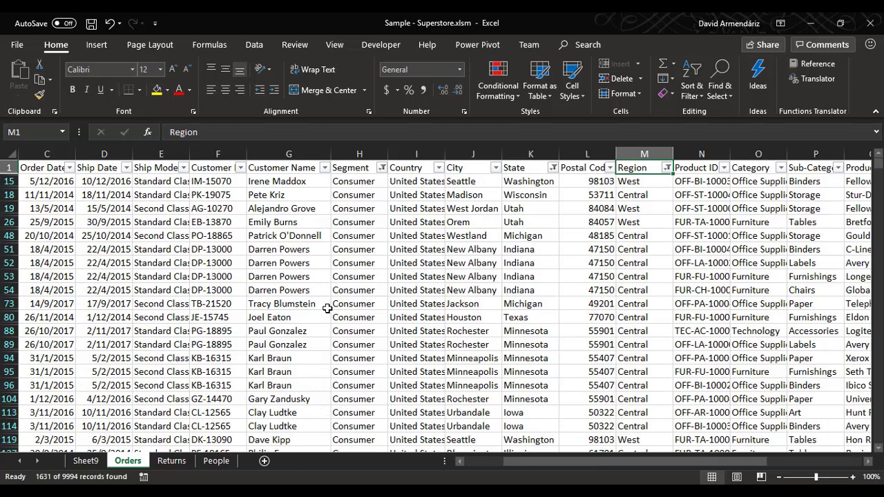
Clear the filter from the Segment column only, keeping the State and Region filters.
{"action": "key", "text": "Right"}
{"action": "key", "text": "Right"}
{"action": "key", "text": "Right"}
{"action": "key", "text": "Right"}
{"action": "key", "text": "Left"}
{"action": "key", "text": "Left"}
{"action": "key", "text": "Left"}
{"action": "key", "text": "Left"}
{"action": "key", "text": "Left"}
{"action": "key", "text": "Left"}
{"action": "key", "text": "Left"}
{"action": "key", "text": "Left"}
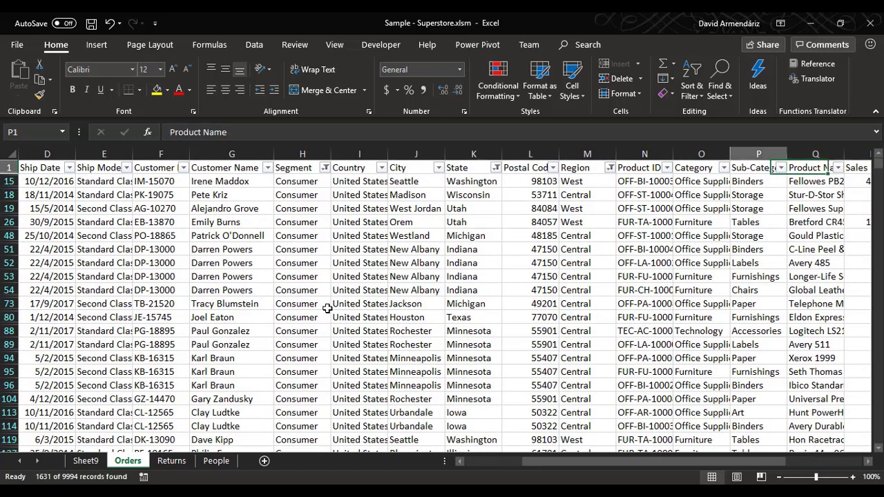
{"action": "key", "text": "Left"}
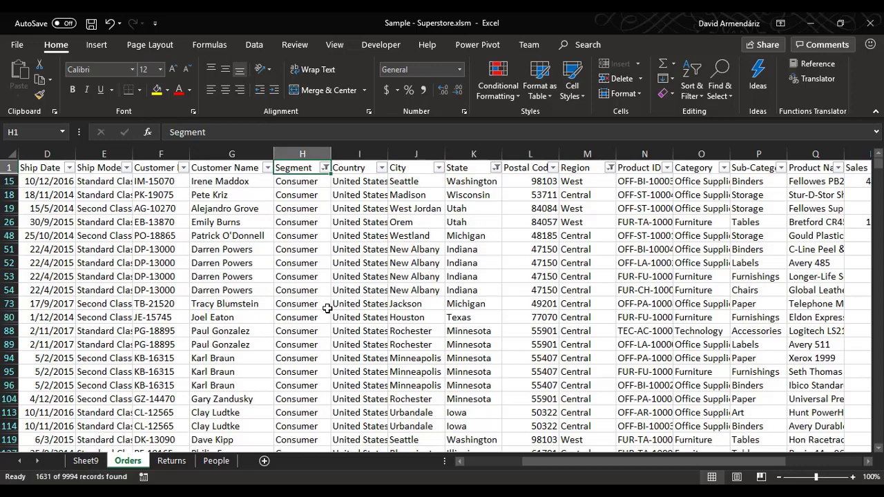
{"action": "key", "text": "alt+Down"}
{"action": "key", "text": "c"}
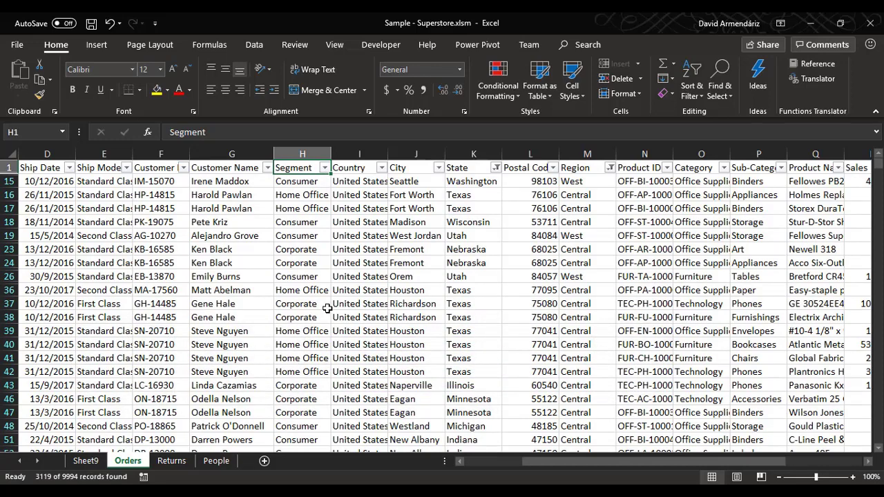
Go along the header row to the State and Region headers to check the remaining filtered columns.
{"action": "key", "text": "Right"}
{"action": "key", "text": "Right"}
{"action": "key", "text": "Right"}
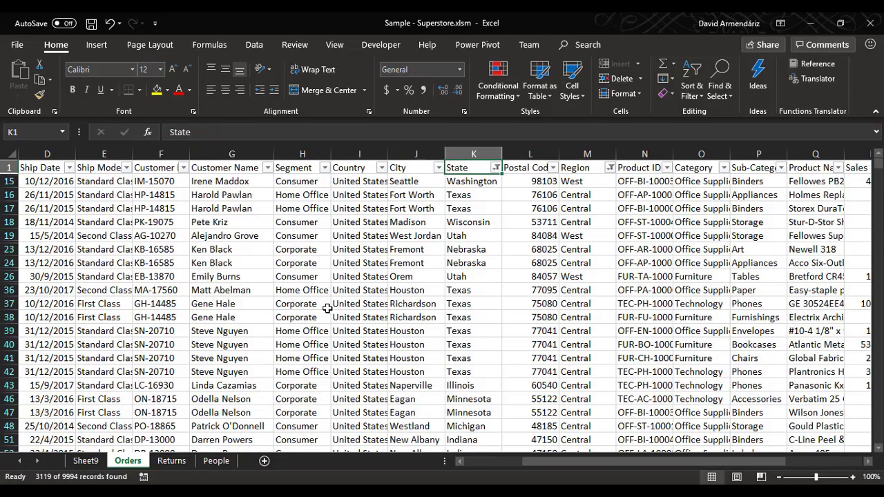
{"action": "key", "text": "Right"}
{"action": "key", "text": "Right"}
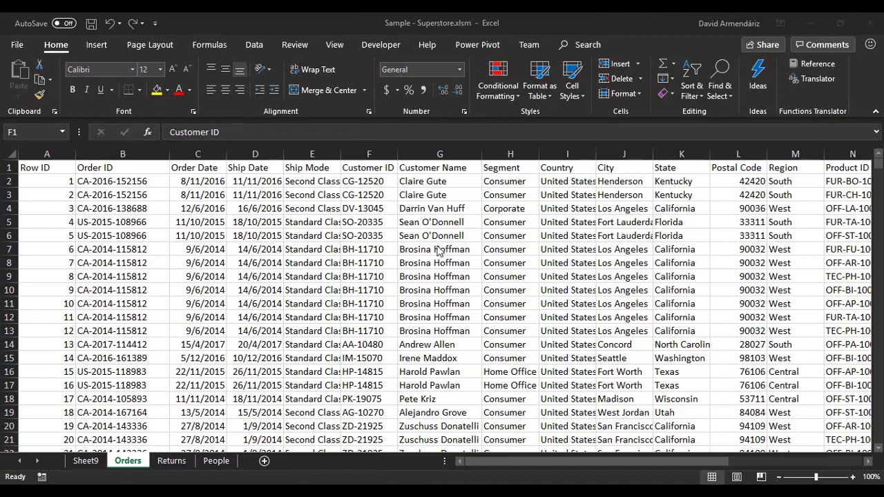
Convert the Orders data range $A$1:$U$9995 into a table with headers.
{"action": "left_click", "coordinate": [300, 245]}
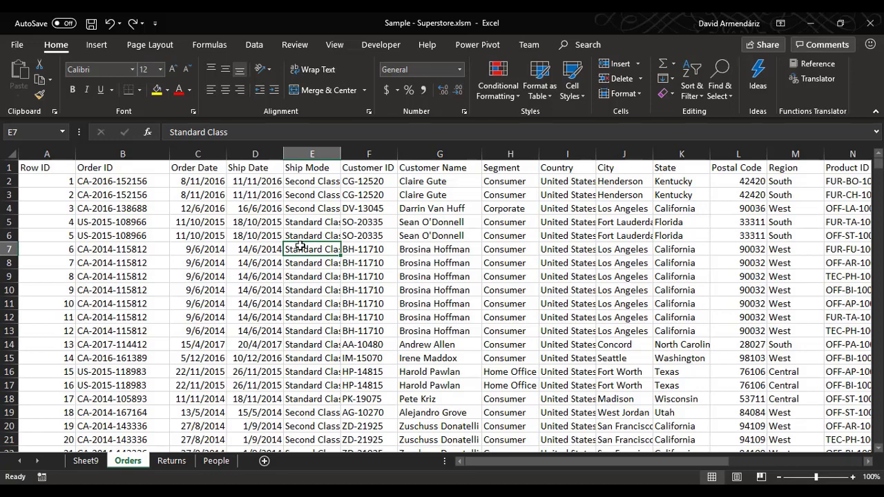
{"action": "key", "text": "Up"}
{"action": "key", "text": "Up"}
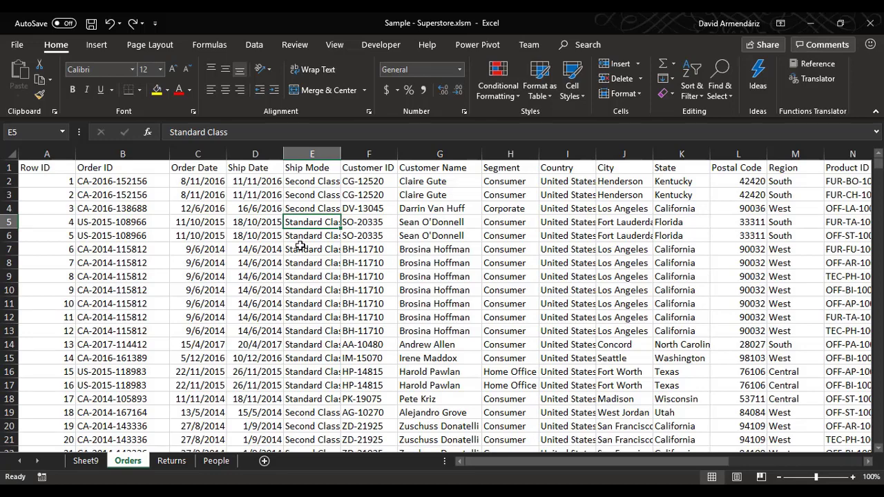
{"action": "key", "text": "ctrl+t"}
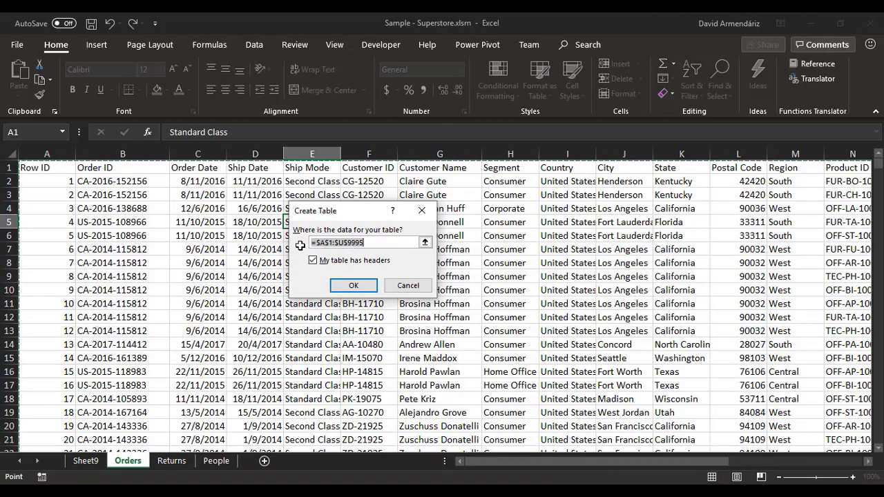
{"action": "key", "text": "Return"}
{"action": "key", "text": "Right"}
{"action": "key", "text": "Right"}
{"action": "key", "text": "Right"}
{"action": "key", "text": "Right"}
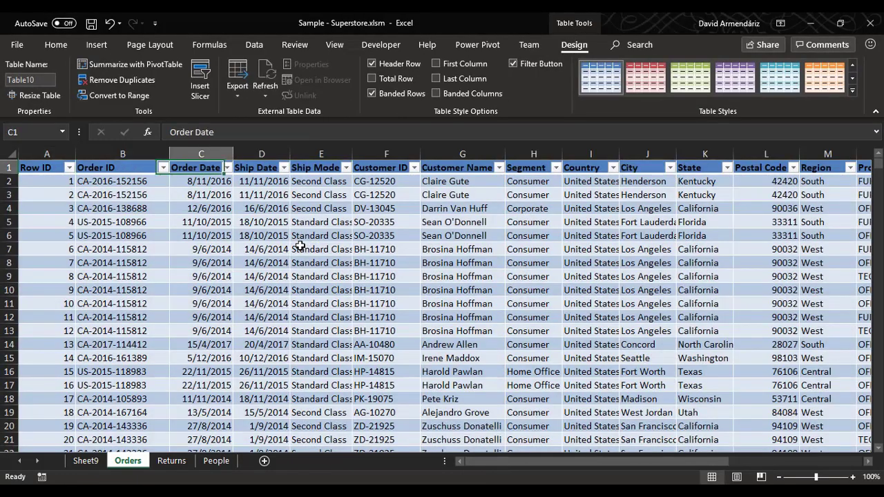
Rename the new Orders table as sales.
{"action": "key", "text": "Down"}
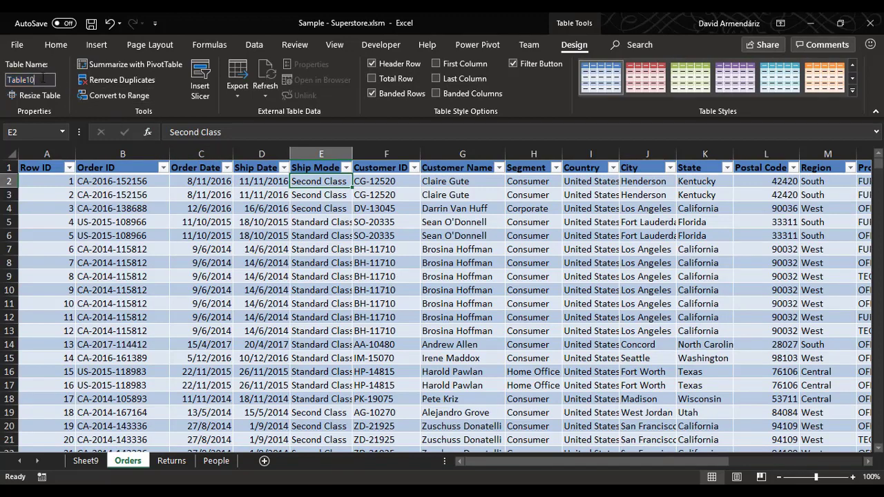
{"action": "type", "text": "sales"}
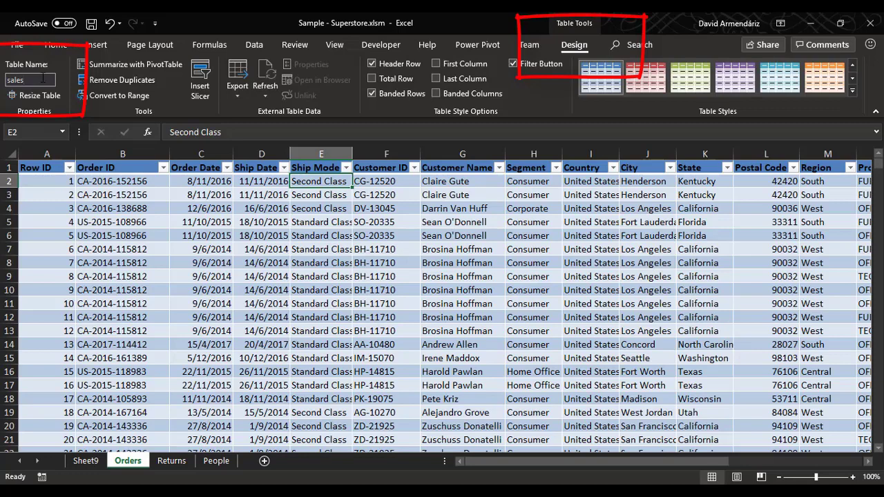
{"action": "left_click", "coordinate": [284, 222]}
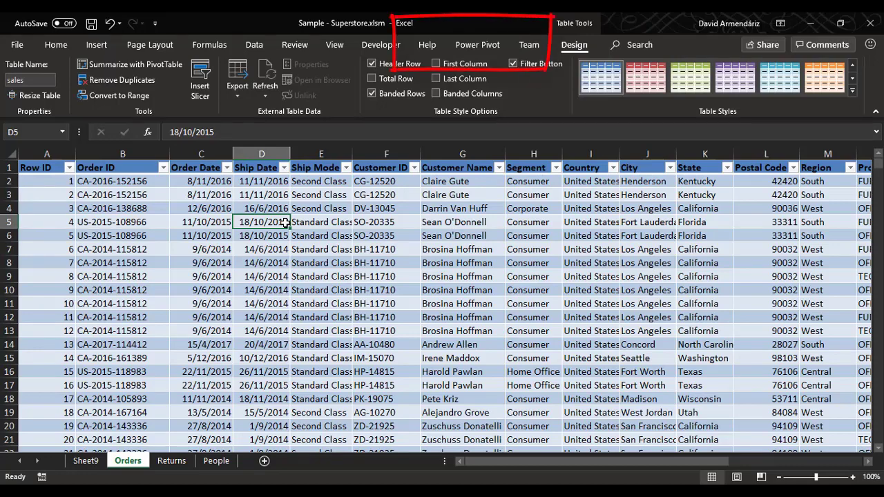
Add a total row to the sales table and go to its Profit total.
{"action": "key", "text": "Right"}
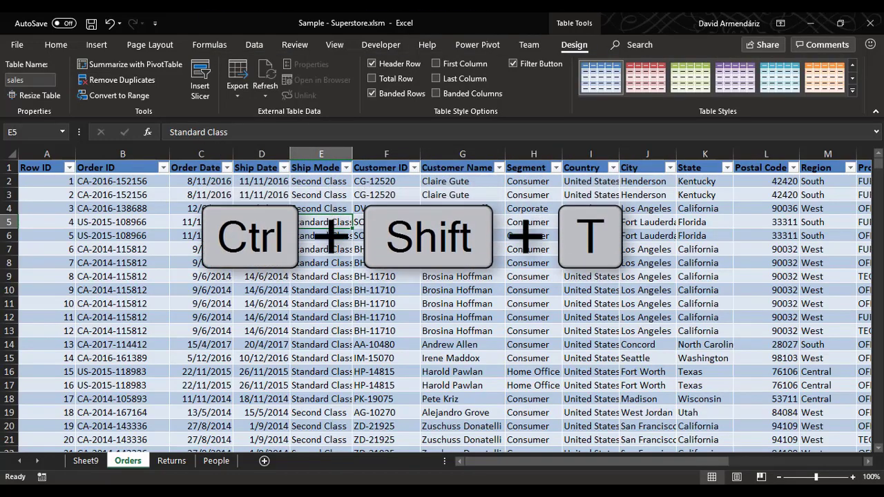
{"action": "key", "text": "ctrl+shift+t"}
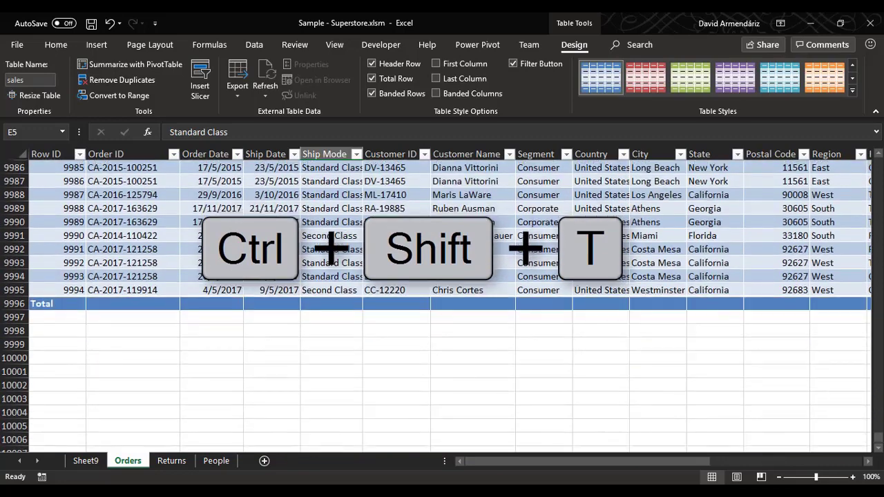
{"action": "left_click", "coordinate": [166, 304]}
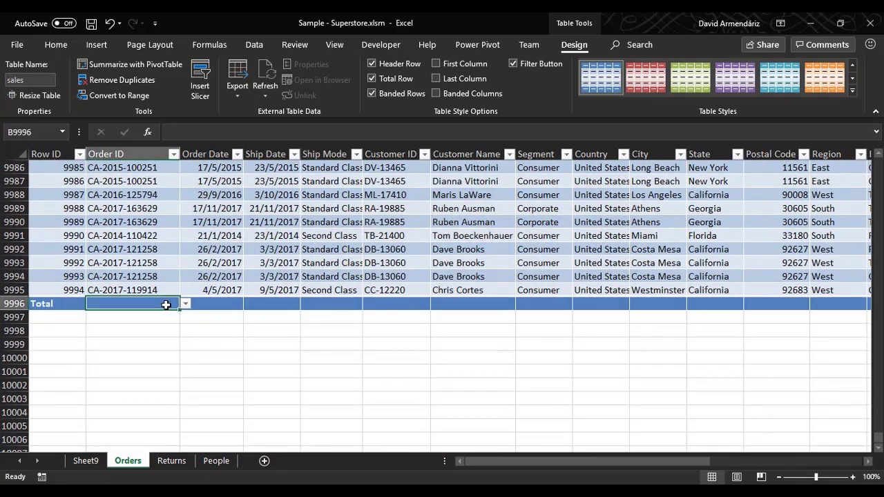
{"action": "key", "text": "Left"}
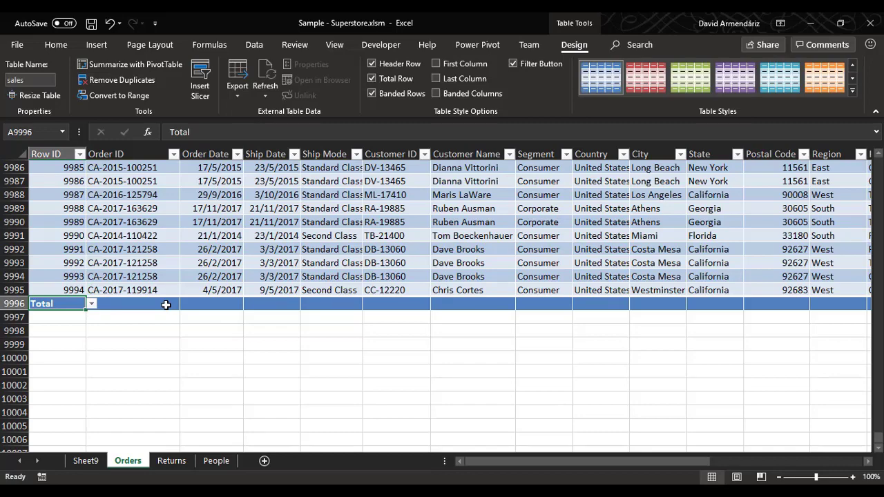
{"action": "key", "text": "ctrl+Right"}
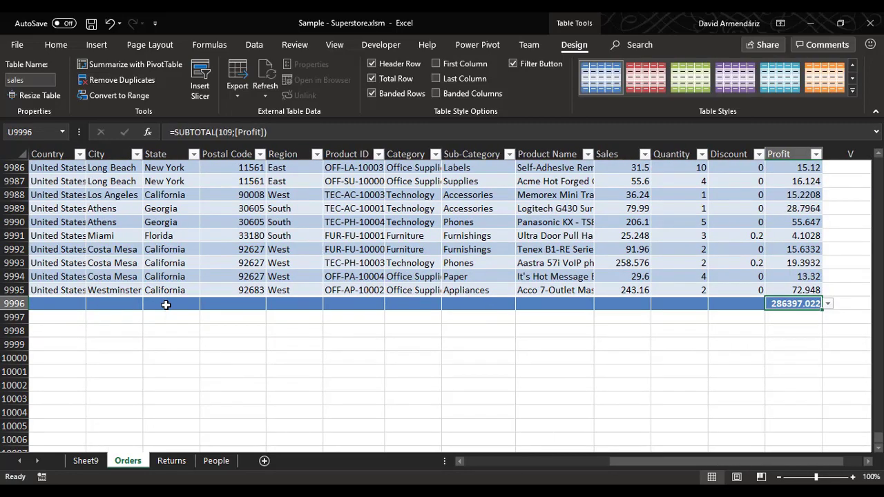
Change the Profit column's total function to Average.
{"action": "key", "text": "alt+Down"}
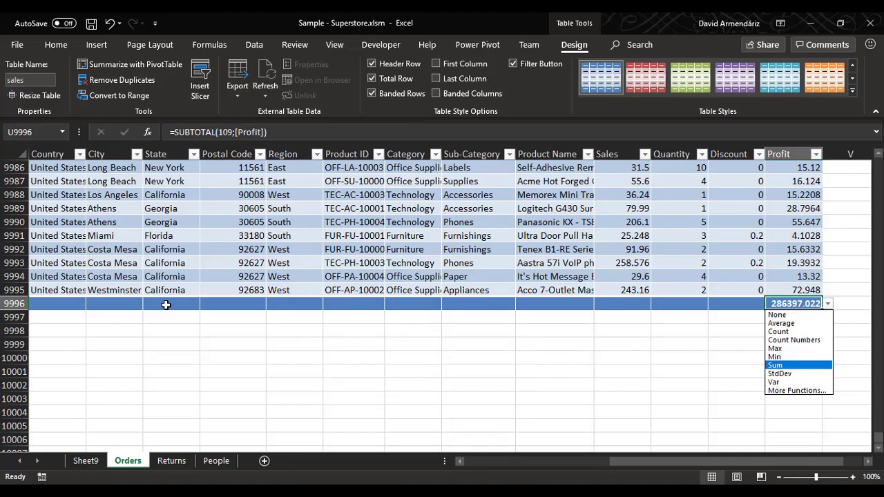
{"action": "key", "text": "Up"}
{"action": "key", "text": "Up"}
{"action": "key", "text": "Up"}
{"action": "key", "text": "Up"}
{"action": "key", "text": "Up"}
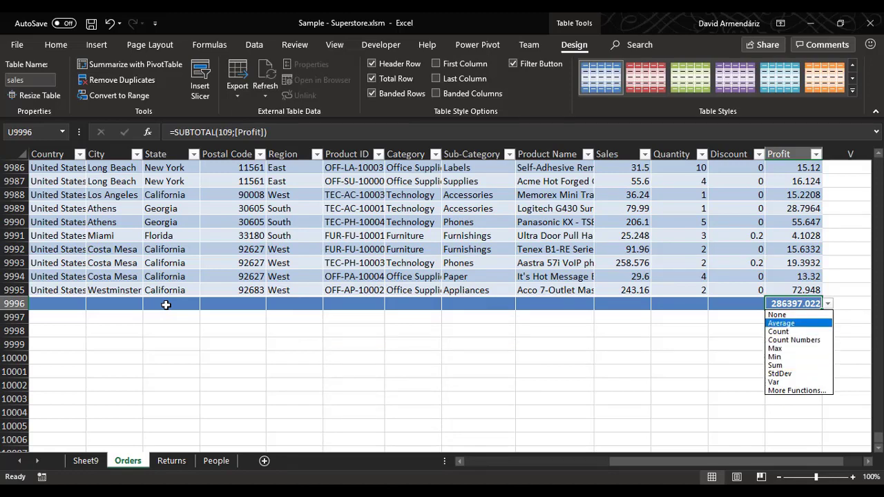
{"action": "key", "text": "Return"}
Change the Profit column's total function to StdDev.
{"action": "key", "text": "alt+Down"}
{"action": "key", "text": "Down"}
{"action": "key", "text": "Down"}
{"action": "key", "text": "Down"}
{"action": "key", "text": "Down"}
{"action": "key", "text": "Down"}
{"action": "key", "text": "Down"}
{"action": "key", "text": "Return"}
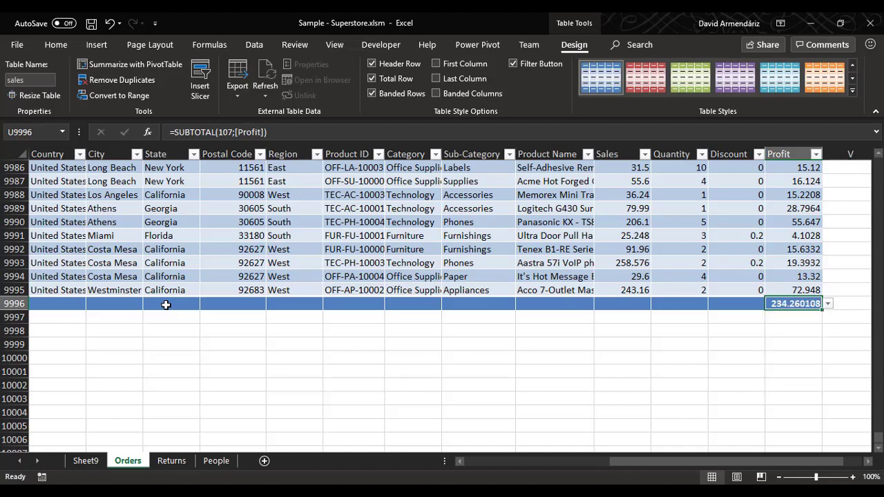
Set the Profit column's total function to Sum.
{"action": "key", "text": "alt+Down"}
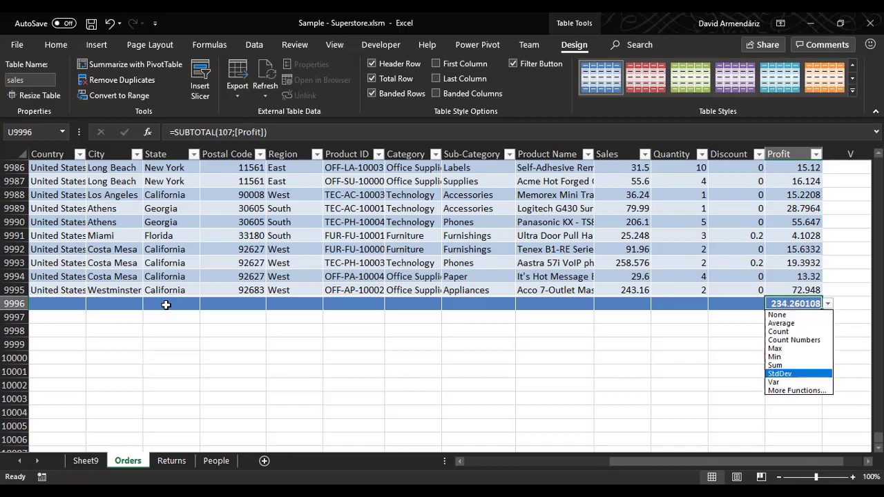
{"action": "key", "text": "Up"}
{"action": "key", "text": "Return"}
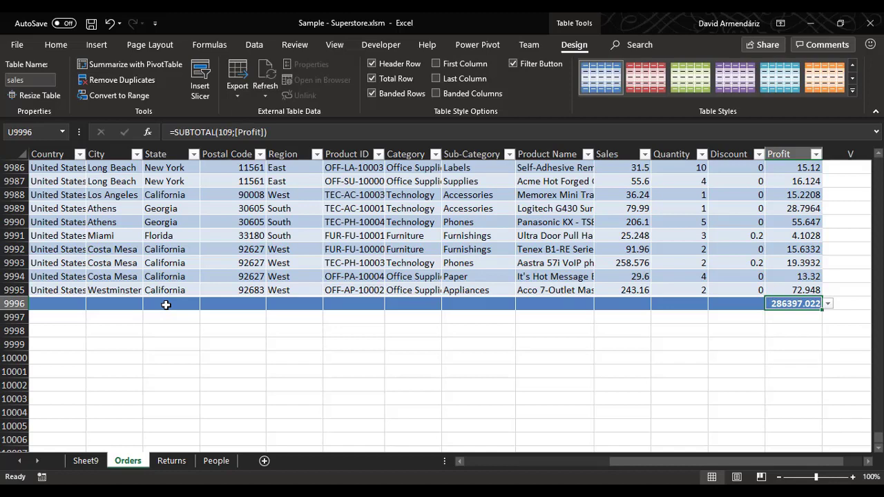
Set the Sales column's total function to Sum in the table's total row.
{"action": "key", "text": "Left"}
{"action": "key", "text": "Left"}
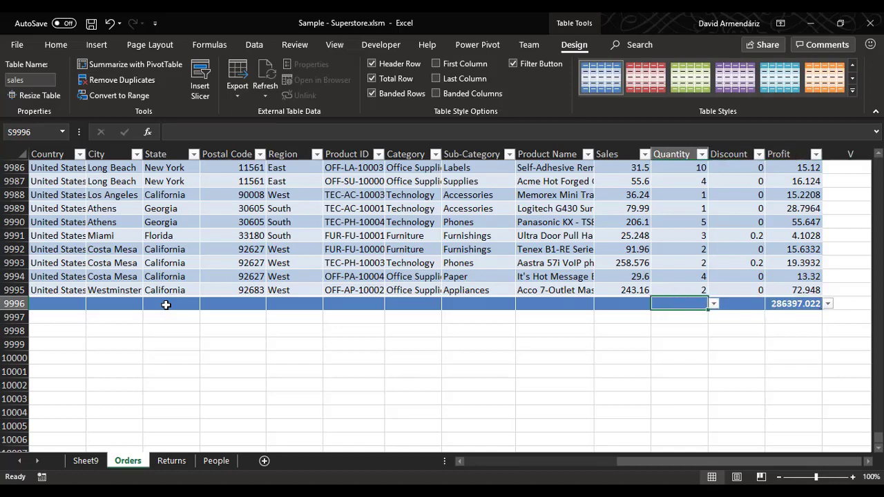
{"action": "key", "text": "Left"}
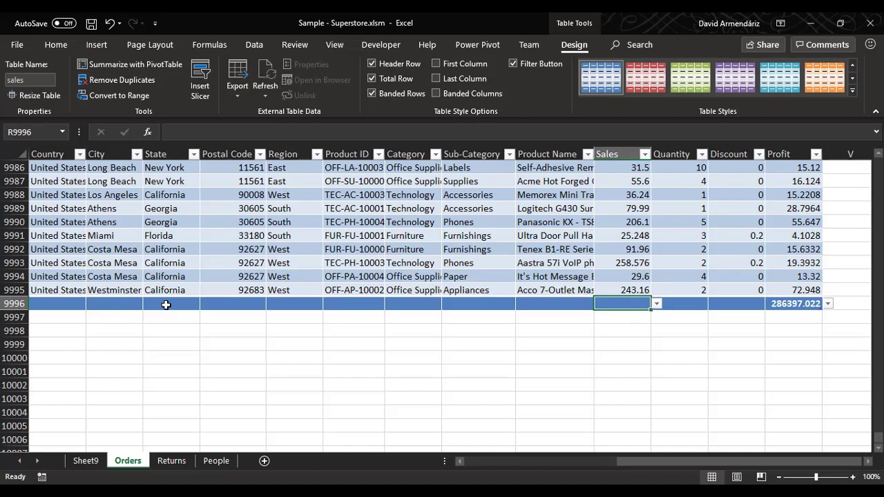
{"action": "key", "text": "alt+Down"}
{"action": "key", "text": "Down"}
{"action": "key", "text": "Down"}
{"action": "key", "text": "Down"}
{"action": "key", "text": "Down"}
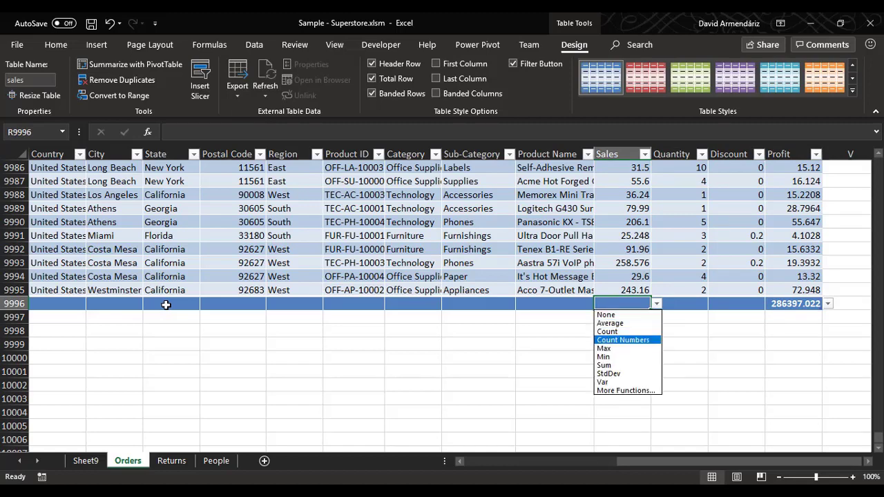
{"action": "key", "text": "Down"}
{"action": "key", "text": "Return"}
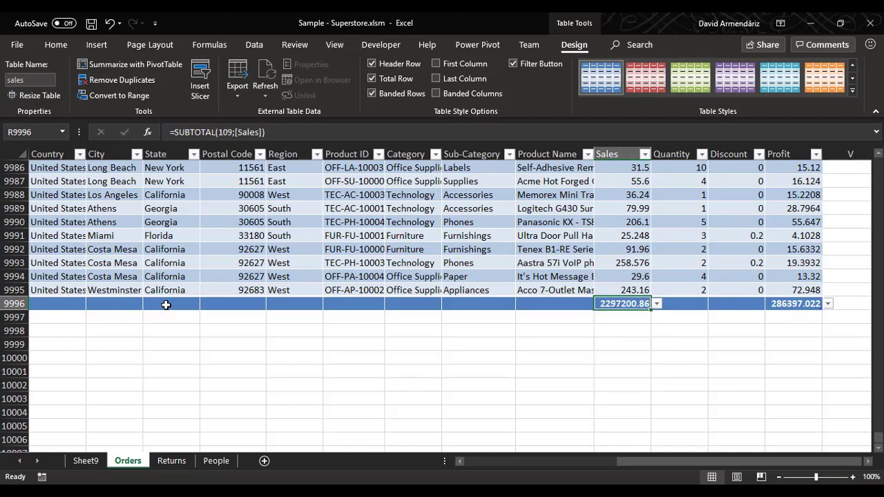
Add a table column headed "Percentage" directly after the Profit column.
{"action": "key", "text": "Right"}
{"action": "key", "text": "Right"}
{"action": "key", "text": "Right"}
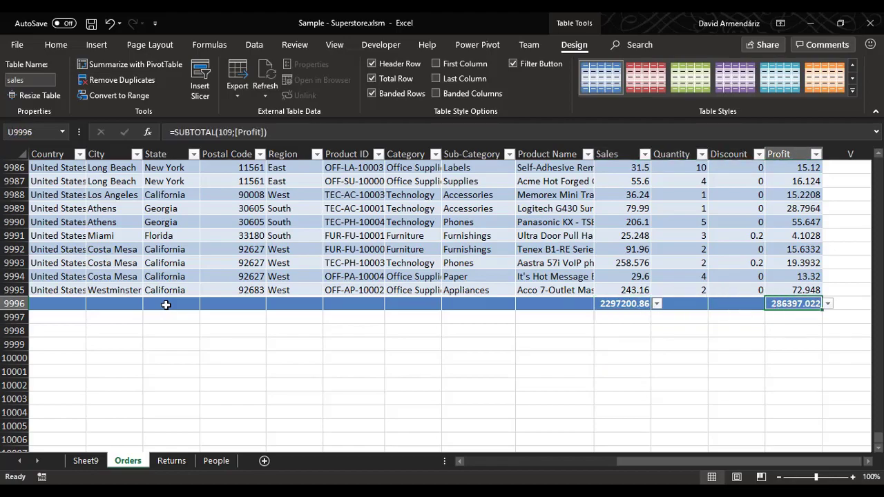
{"action": "key", "text": "ctrl+Up"}
{"action": "key", "text": "Right"}
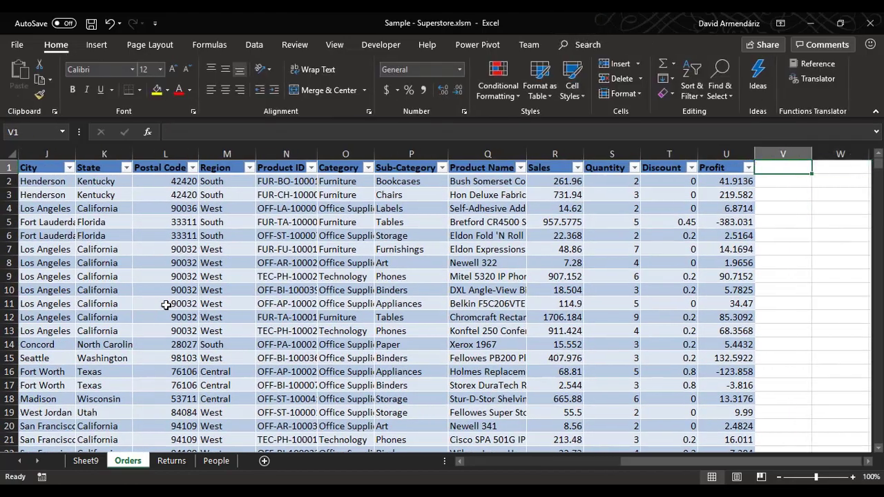
{"action": "key", "text": "Caps_Lock"}
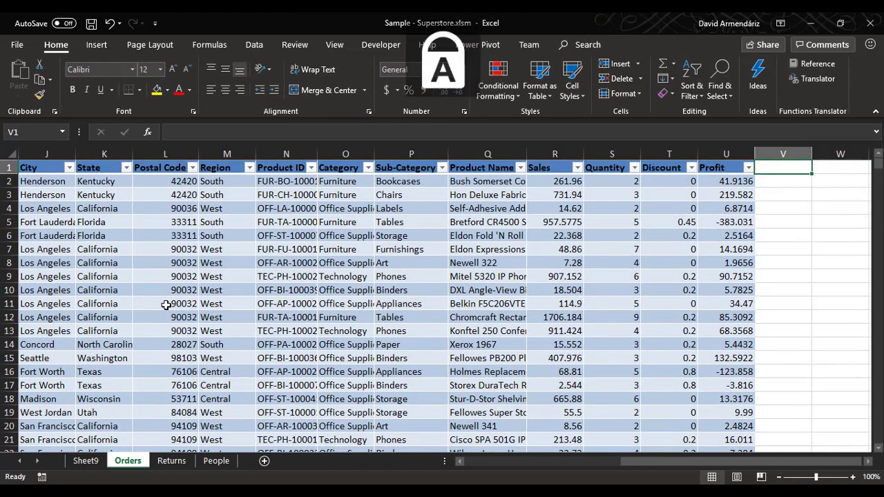
{"action": "type", "text": "P"}
{"action": "key", "text": "Caps_Lock"}
{"action": "type", "text": "ercentage"}
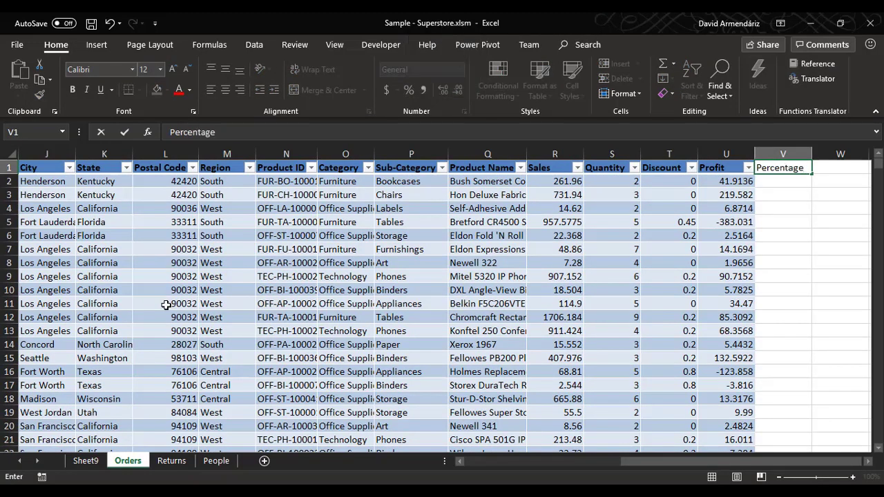
{"action": "key", "text": "Return"}
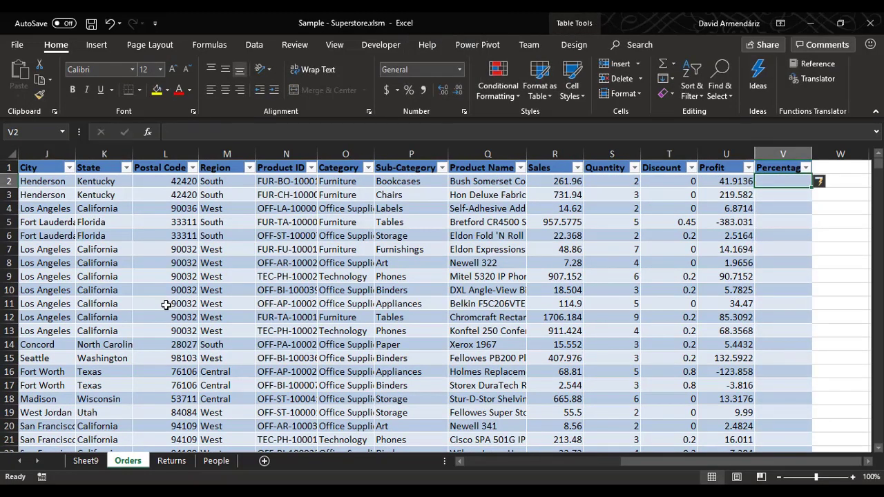
Fill the Percentage column with a formula dividing each row's Profit by the table's Profit total.
{"action": "type", "text": "="}
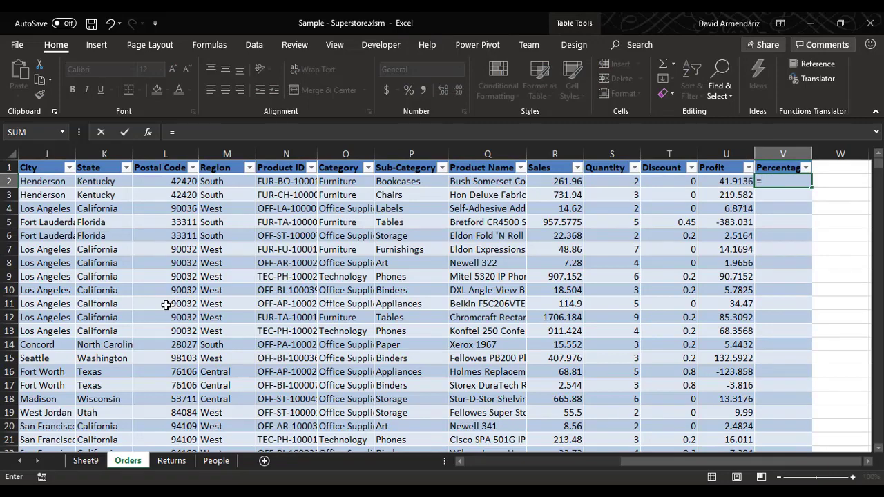
{"action": "key", "text": "Left"}
{"action": "type", "text": "/"}
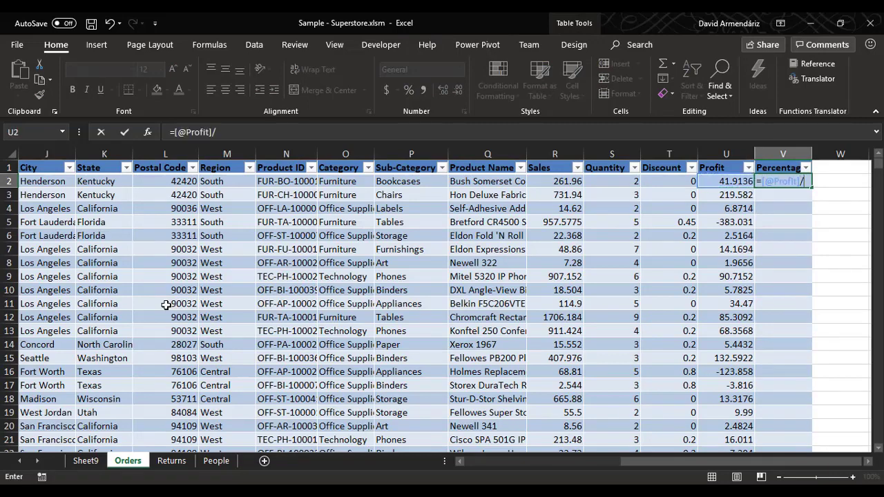
{"action": "key", "text": "Left"}
{"action": "key", "text": "ctrl+Down"}
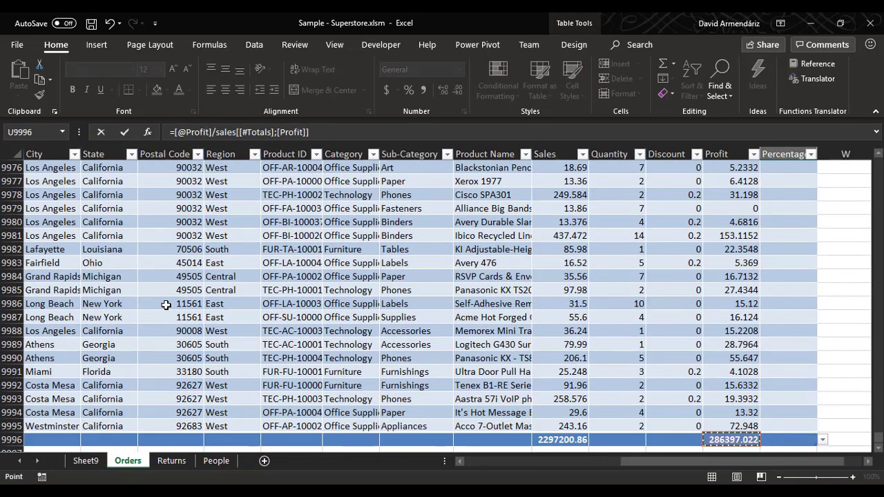
{"action": "key", "text": "Return"}
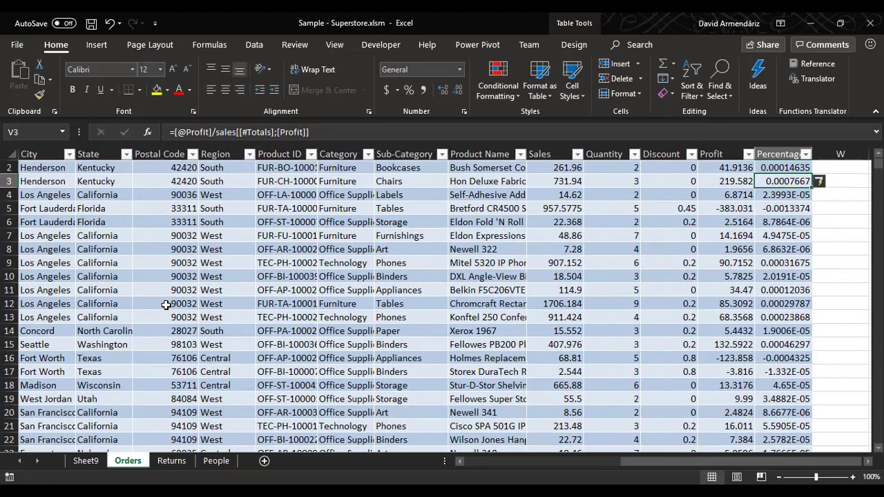
{"action": "key", "text": "Up"}
{"action": "key", "text": "Up"}
{"action": "key", "text": "Down"}
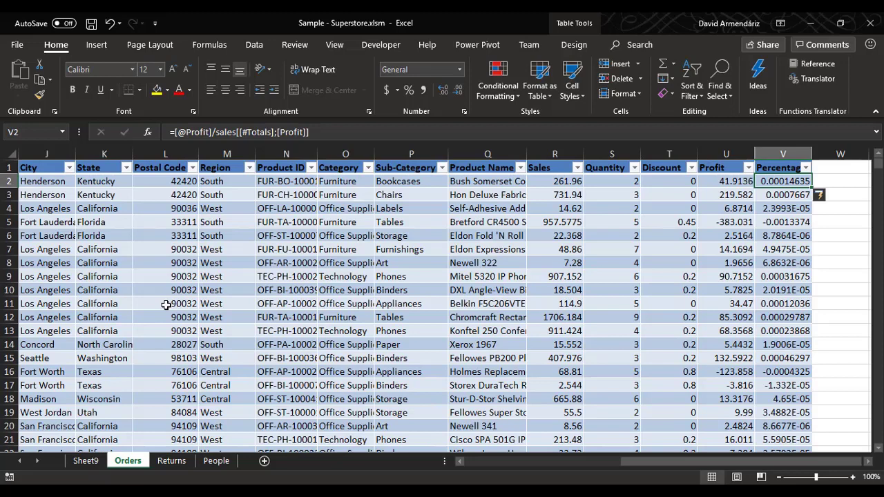
Replace the Percentage column's formula with each row's Sales divided by the table's Sales total.
{"action": "key", "text": "F2"}
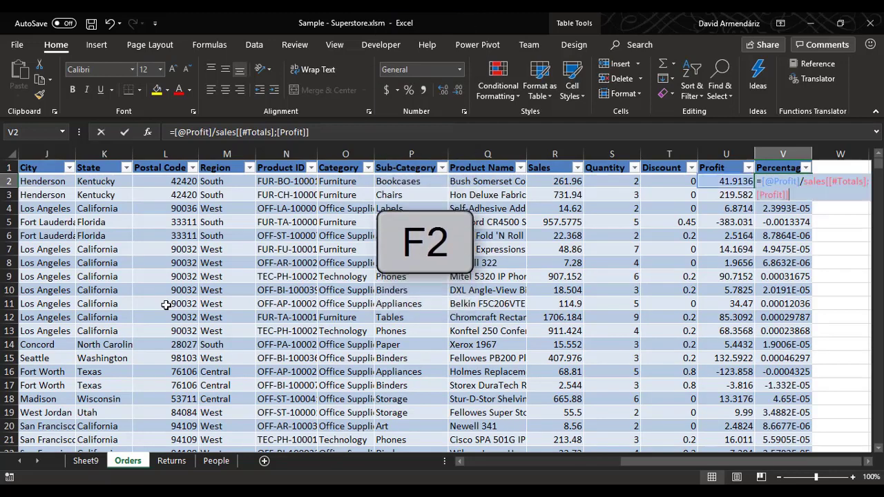
{"action": "key", "text": "BackSpace"}
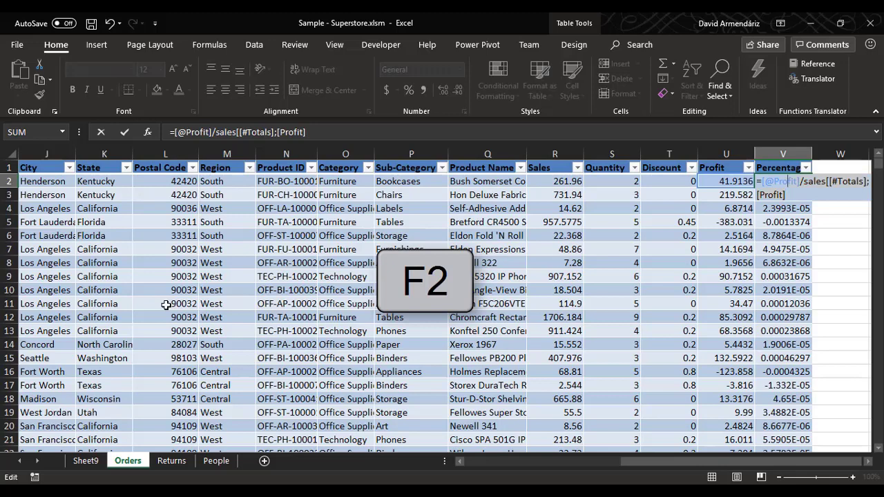
{"action": "key", "text": "BackSpace"}
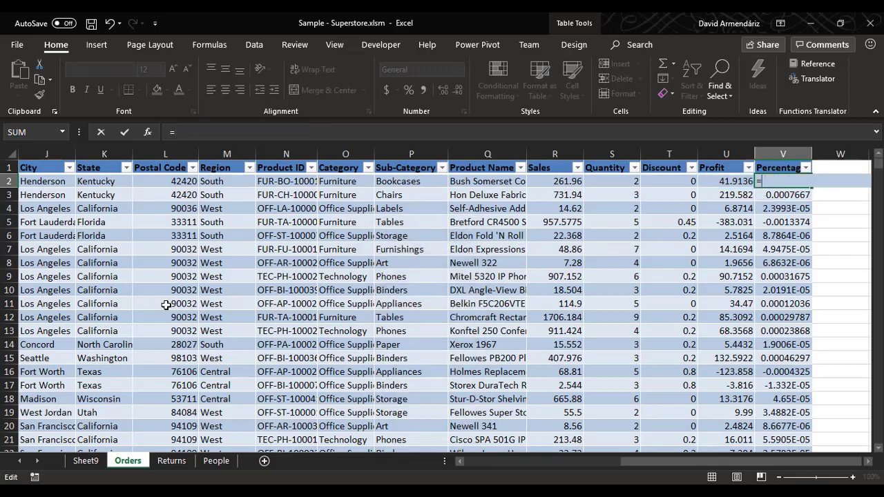
{"action": "key", "text": "Left"}
{"action": "key", "text": "Left"}
{"action": "key", "text": "Left"}
{"action": "key", "text": "Left"}
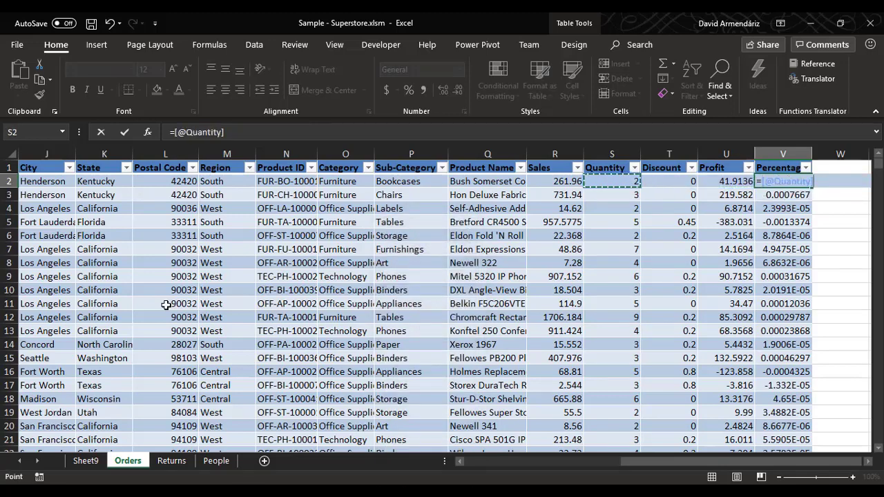
{"action": "type", "text": "/"}
{"action": "key", "text": "Left"}
{"action": "key", "text": "Left"}
{"action": "key", "text": "Left"}
{"action": "key", "text": "Left"}
{"action": "key", "text": "Left"}
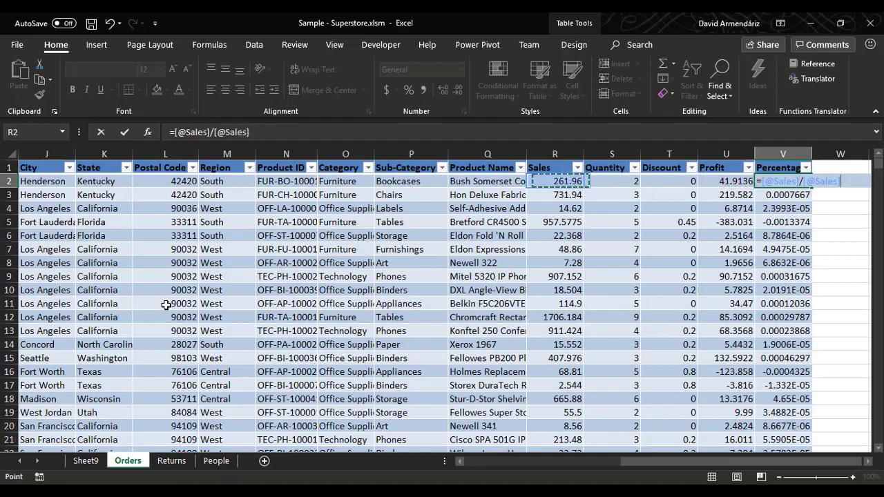
{"action": "key", "text": "Right"}
{"action": "key", "text": "ctrl+Down"}
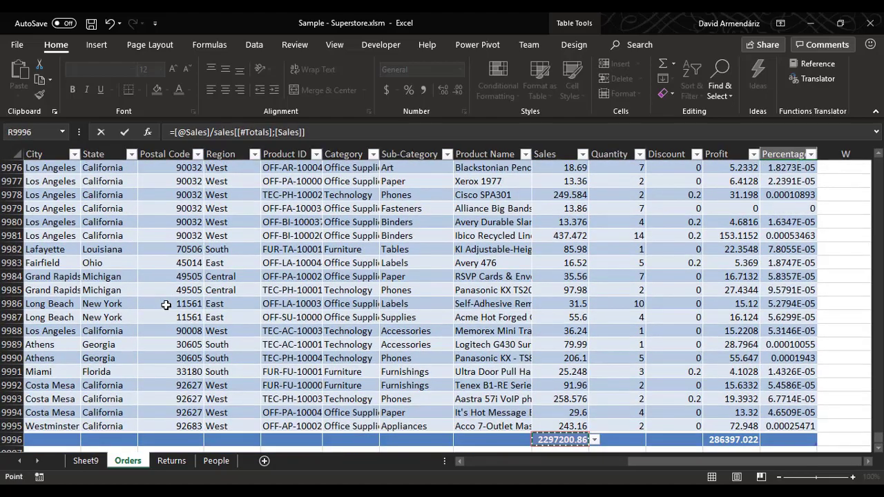
{"action": "key", "text": "Return"}
{"action": "key", "text": "Up"}
{"action": "key", "text": "Up"}
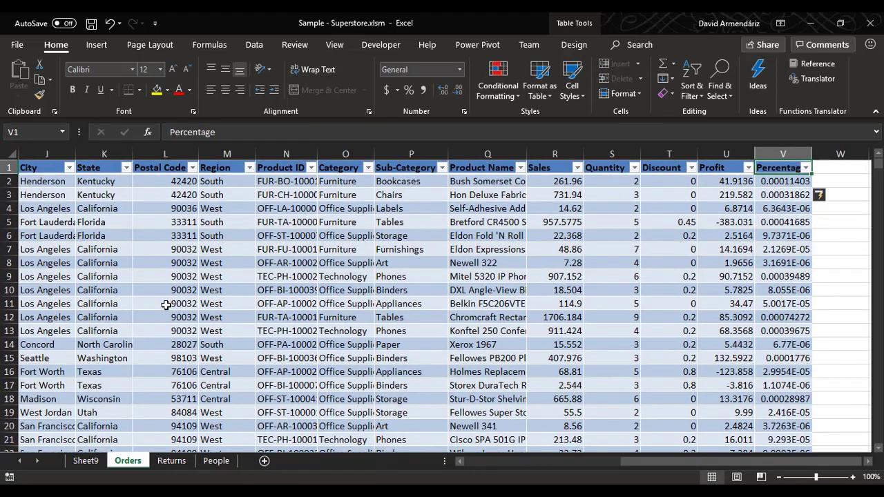
{"action": "key", "text": "Down"}
{"action": "key", "text": "Down"}
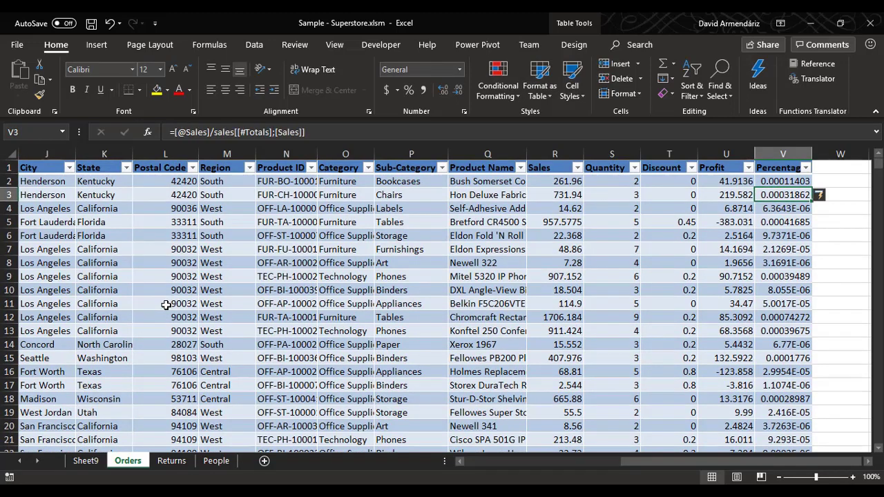
{"action": "key", "text": "Up"}
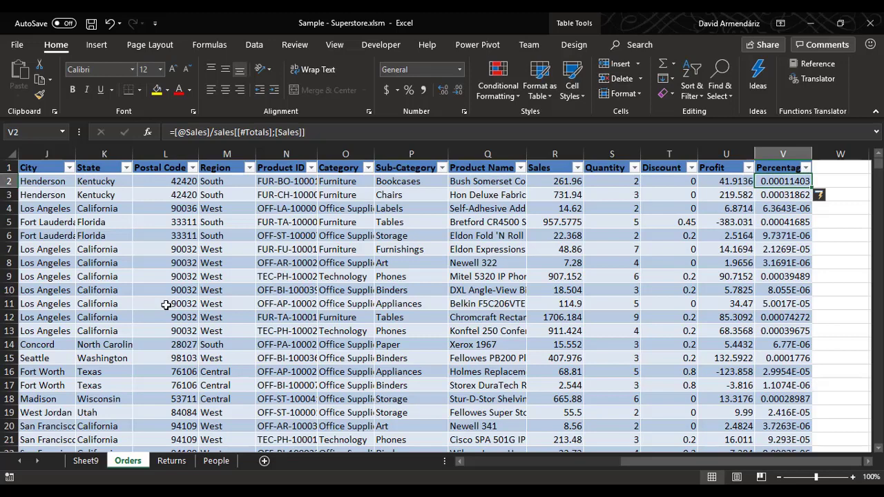
{"action": "key", "text": "Down"}
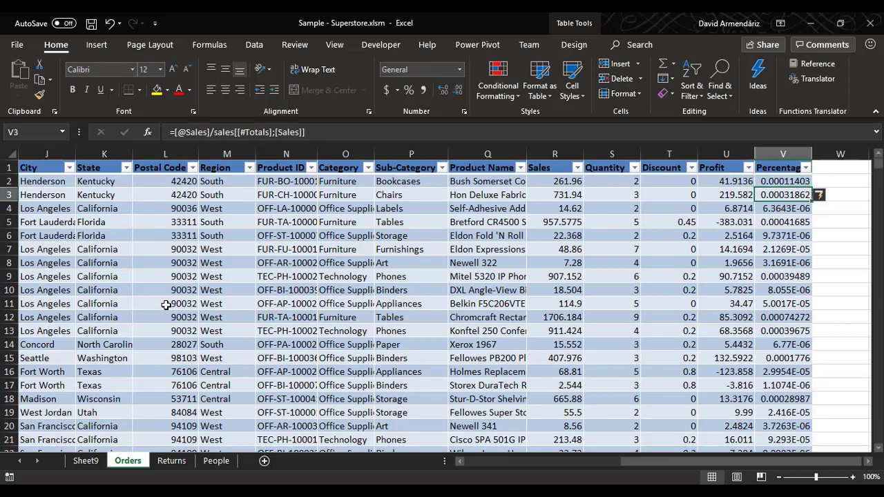
Hide the Percentage column, starting from its header cell.
{"action": "key", "text": "Up"}
{"action": "key", "text": "Up"}
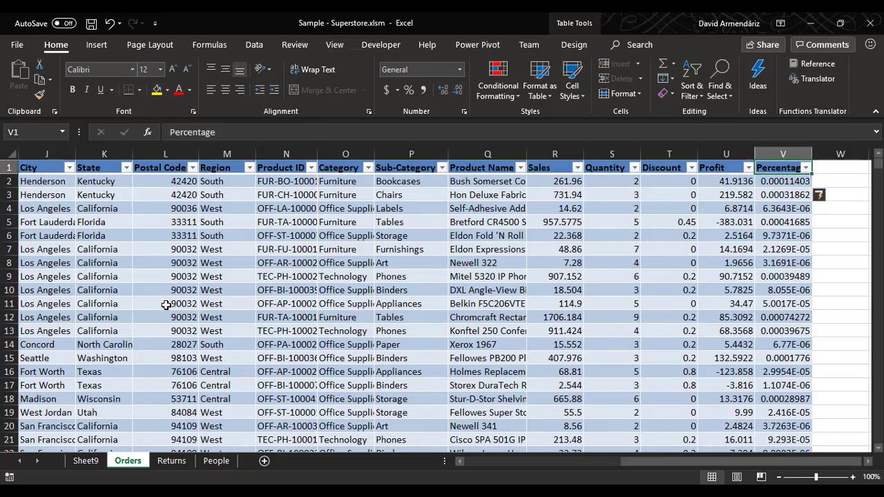
{"action": "key", "text": "ctrl+0"}
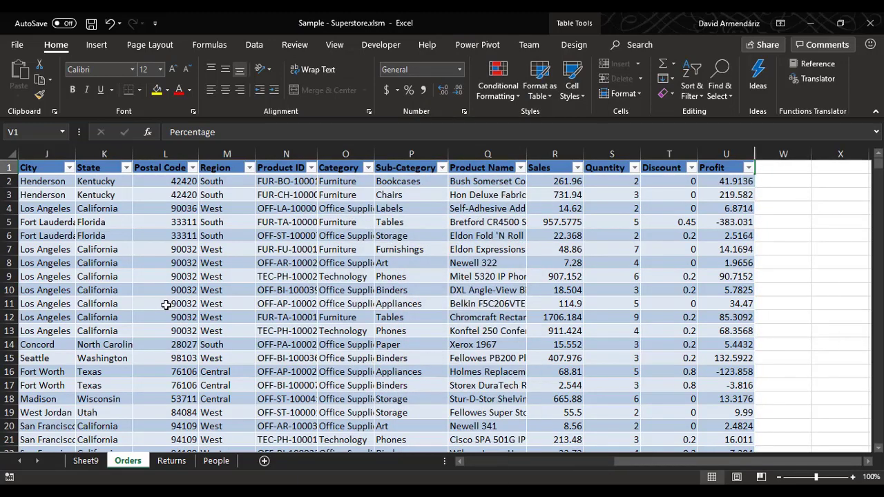
{"action": "key", "text": "Right"}
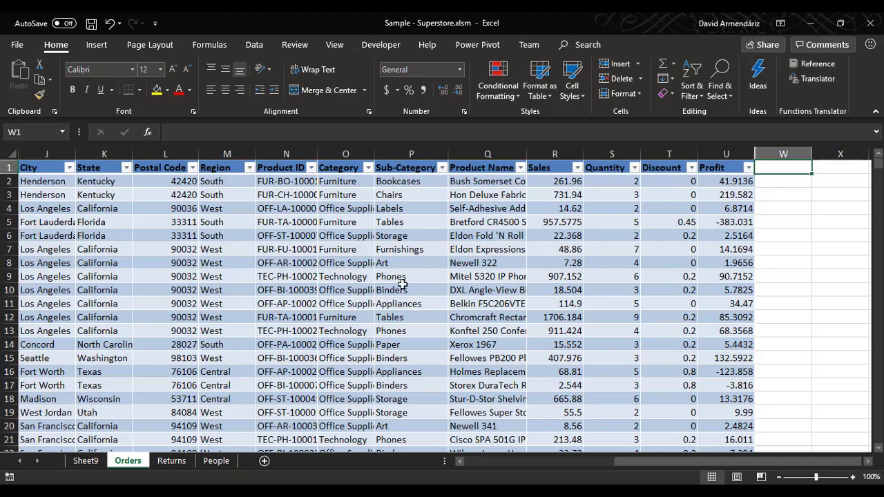
Unhide the Percentage column between columns U and W.
{"action": "left_click", "coordinate": [792, 153]}
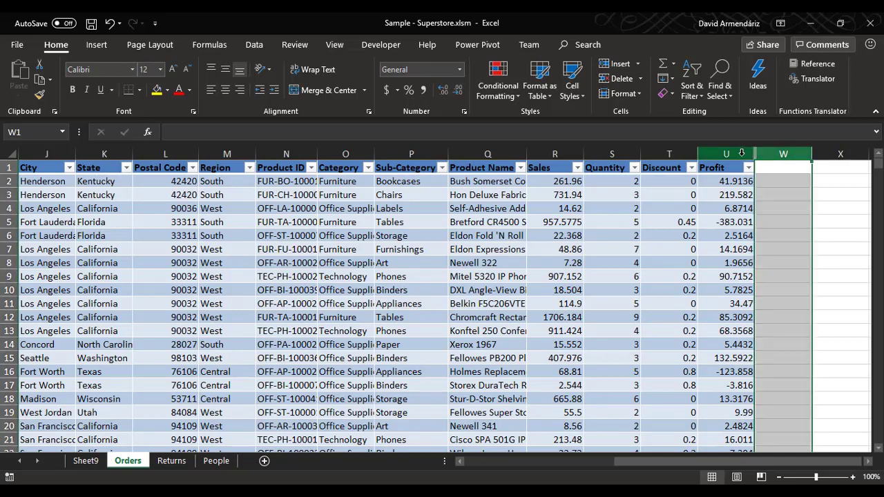
{"action": "left_click_drag", "start_coordinate": [763, 154], "coordinate": [726, 153]}
{"action": "right_click", "coordinate": [779, 157]}
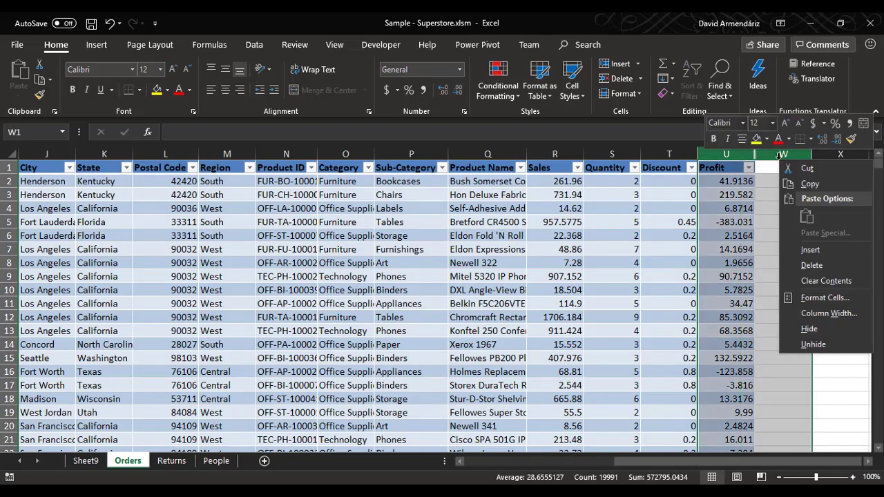
{"action": "left_click", "coordinate": [817, 345]}
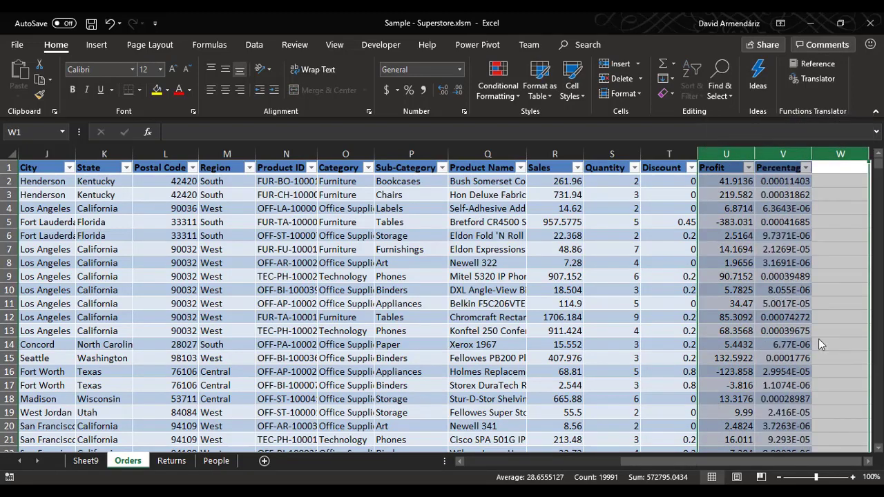
Go to the start of row 6 and hide that row.
{"action": "left_click", "coordinate": [768, 236]}
{"action": "key", "text": "Home"}
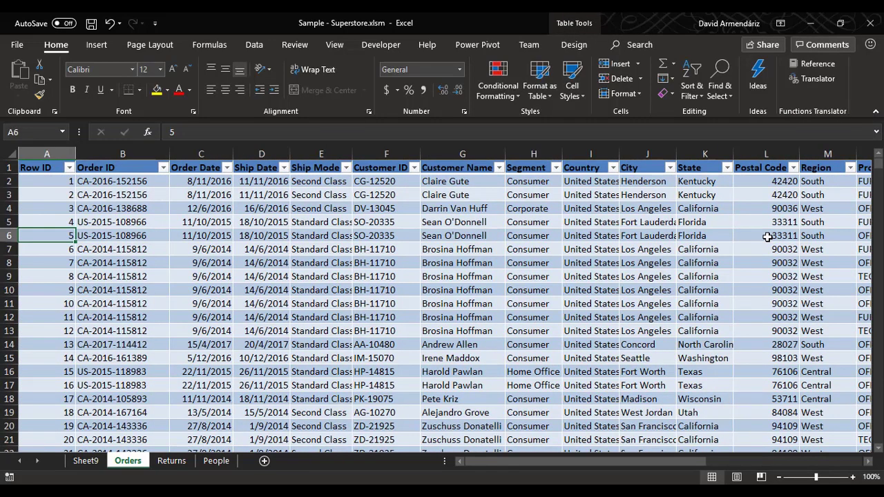
{"action": "key", "text": "ctrl+9"}
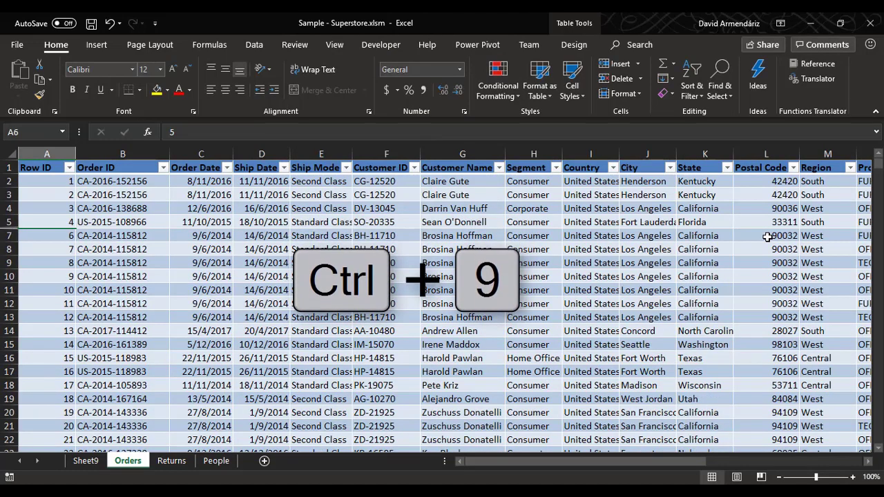
Unhide row 6 by selecting across its neighbours, rows 5 and 7.
{"action": "key", "text": "Up"}
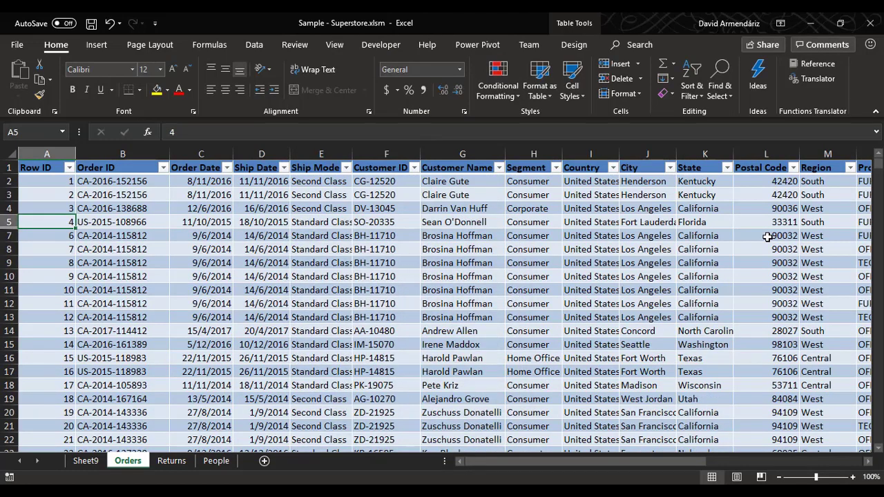
{"action": "key", "text": "shift+Down"}
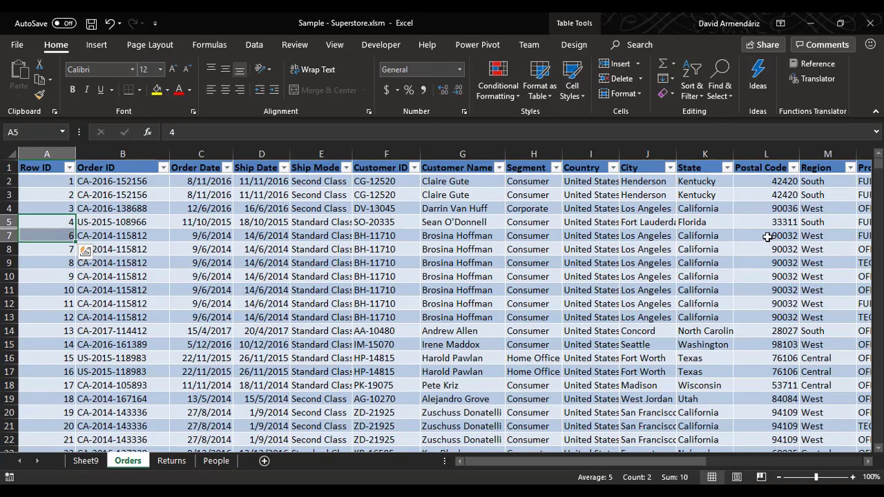
{"action": "key", "text": "ctrl+shift+9"}
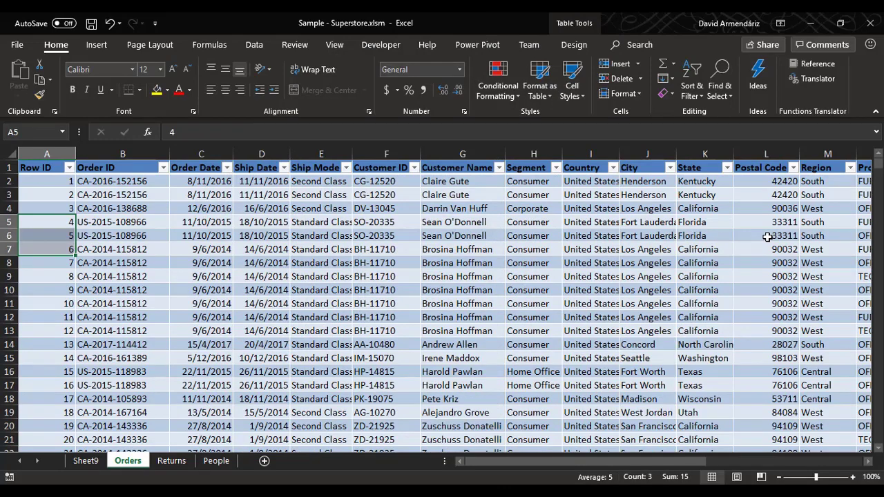
Go along row 5 to the Percentage column and up to its first data cell, V2.
{"action": "key", "text": "Right"}
{"action": "key", "text": "Right"}
{"action": "key", "text": "Right"}
{"action": "key", "text": "Right"}
{"action": "key", "text": "Right"}
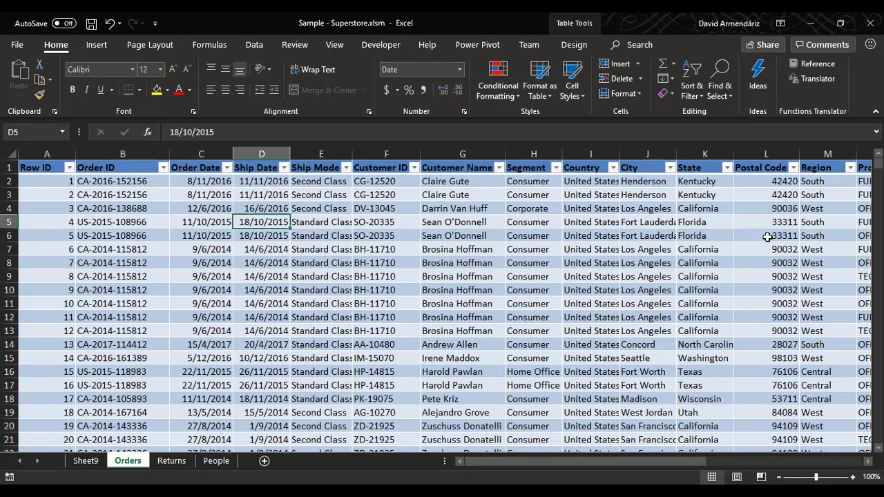
{"action": "key", "text": "Right"}
{"action": "key", "text": "ctrl+Right"}
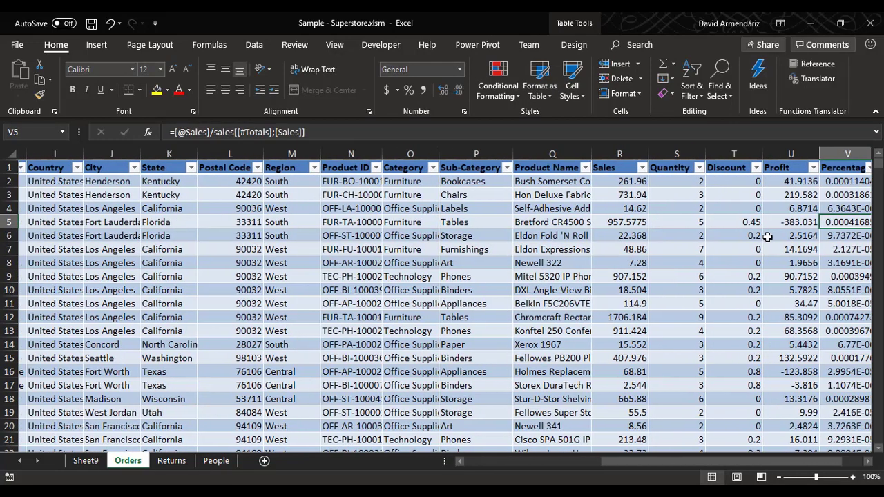
{"action": "key", "text": "Up"}
{"action": "key", "text": "Up"}
{"action": "key", "text": "Up"}
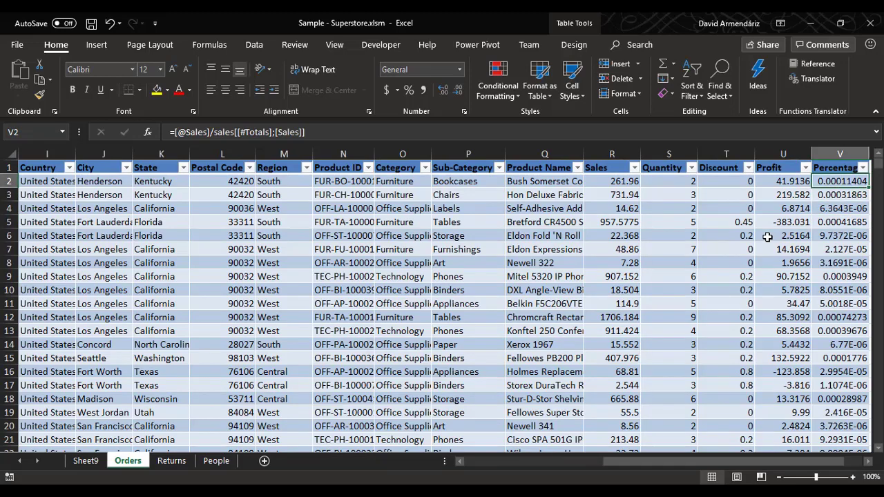
Format all data cells of the Percentage column, from V2 down, as percentages with three decimal places.
{"action": "scroll", "coordinate": [767, 237], "scroll_direction": "right", "scroll_amount": 3}
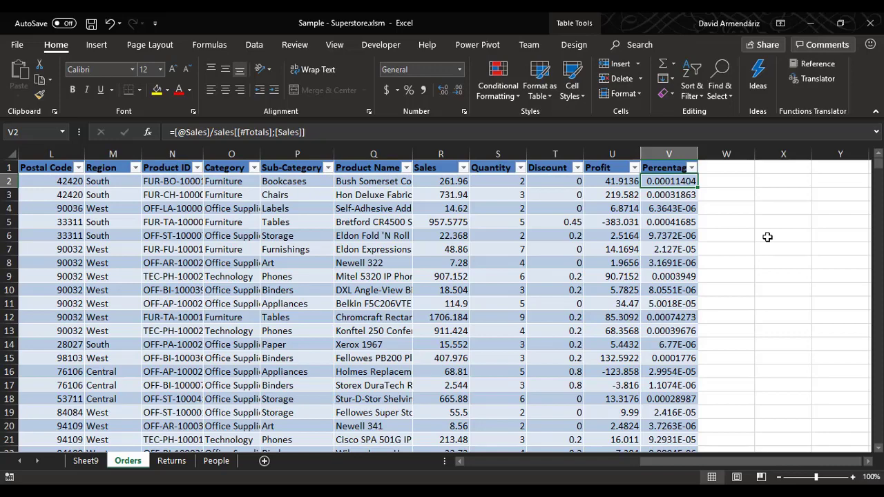
{"action": "key", "text": "ctrl+shift+Down"}
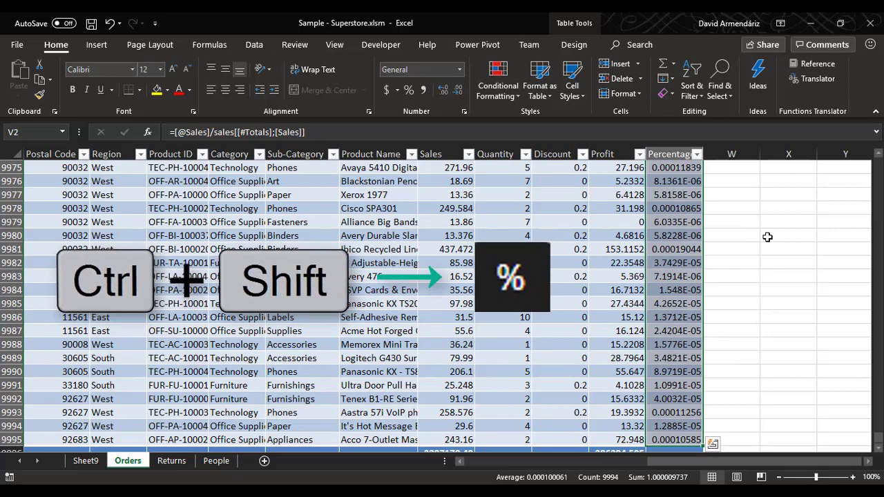
{"action": "key", "text": "ctrl+shift+5"}
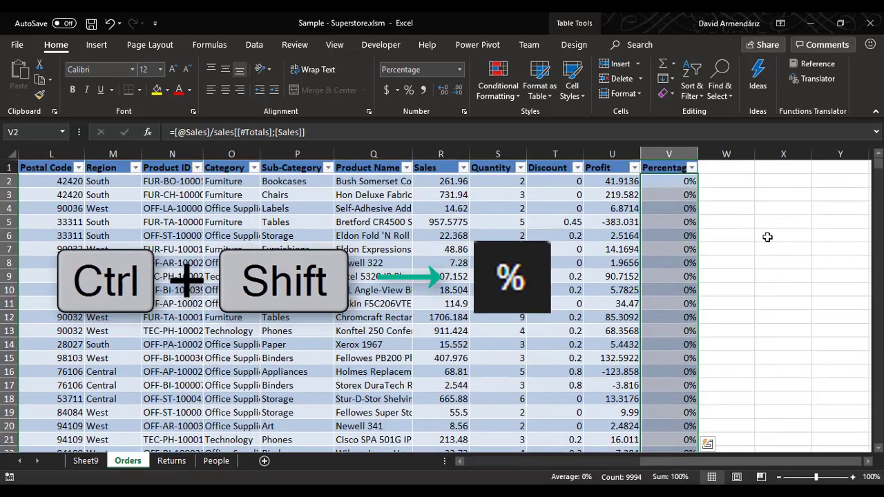
{"action": "left_click", "coordinate": [446, 92]}
{"action": "left_click", "coordinate": [446, 92]}
{"action": "left_click", "coordinate": [446, 92]}
{"action": "left_click", "coordinate": [687, 197]}
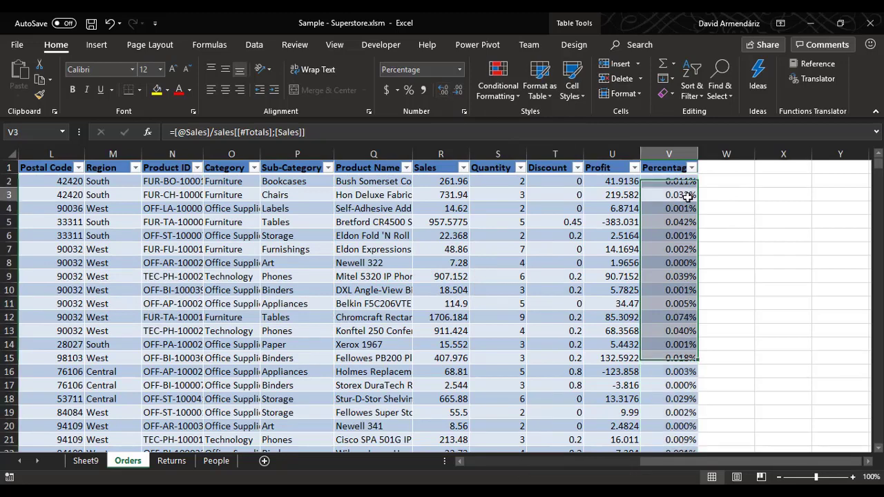
Reselect the Percentage column's data from V2 down and apply the Currency format.
{"action": "key", "text": "Up"}
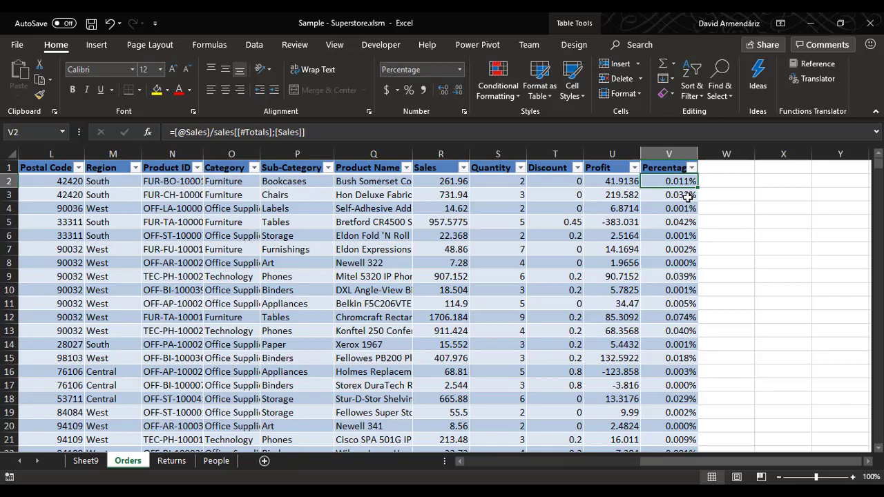
{"action": "key", "text": "ctrl+shift+Down"}
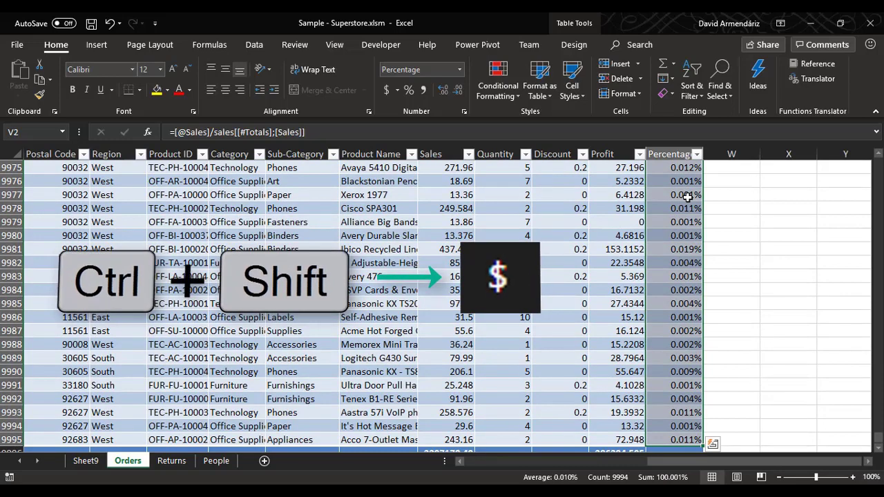
{"action": "key", "text": "ctrl+shift+4"}
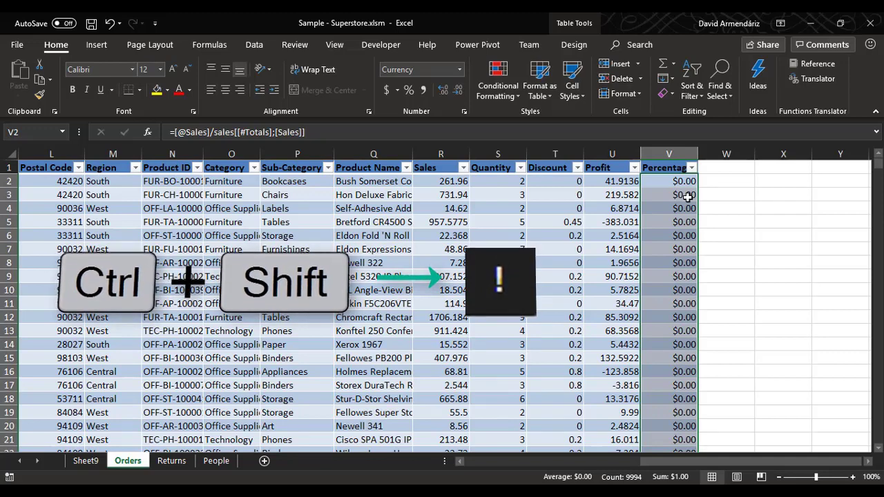
Switch the selected Percentage data to the Number format with six decimal places, then deselect the range at cell V5.
{"action": "key", "text": "ctrl+shift+1"}
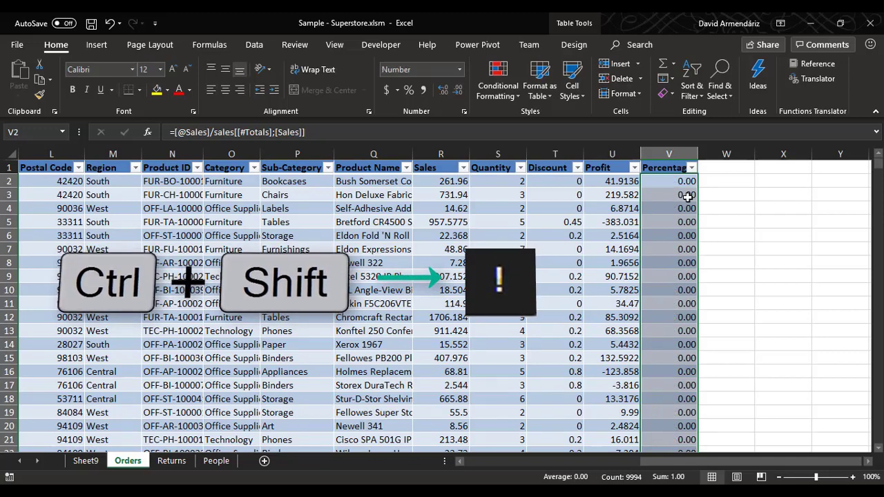
{"action": "left_click", "coordinate": [441, 90]}
{"action": "left_click", "coordinate": [441, 90]}
{"action": "left_click", "coordinate": [441, 90]}
{"action": "left_click", "coordinate": [441, 90]}
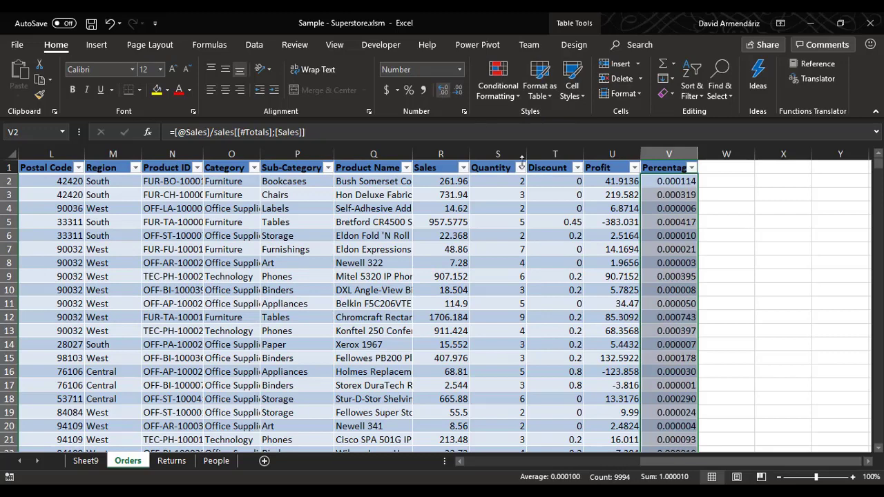
{"action": "left_click", "coordinate": [679, 222]}
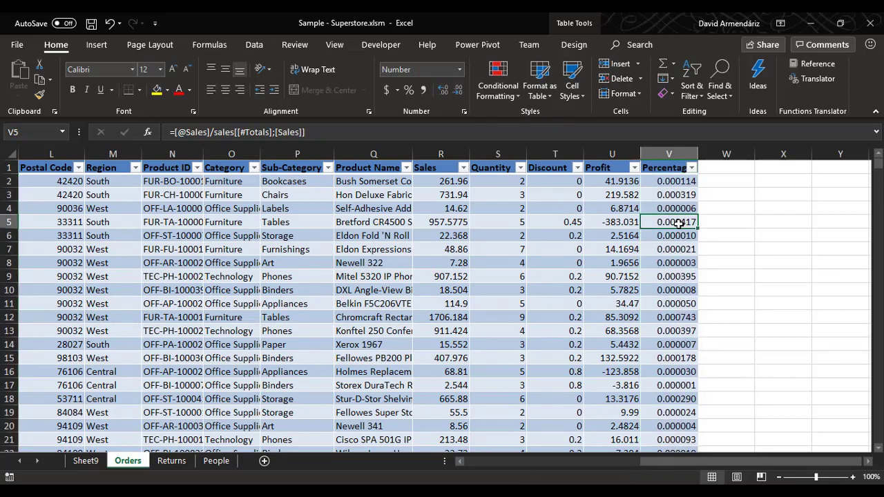